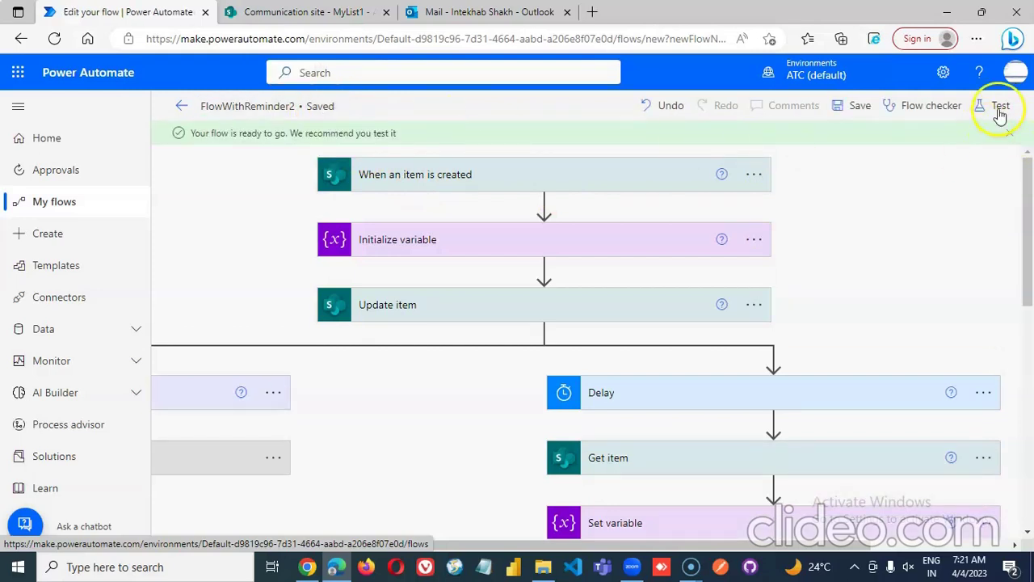
# - Run FlowWithReminder2 as a Manually triggered test and peek at MyList1 before returning
pyautogui.click(1000, 111)
pyautogui.click(798, 142)
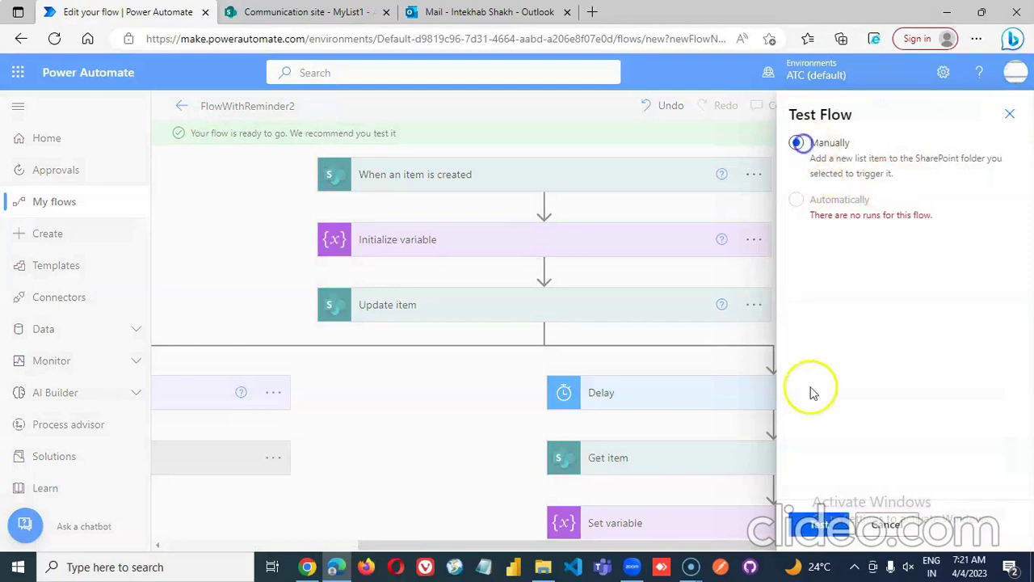
pyautogui.click(820, 524)
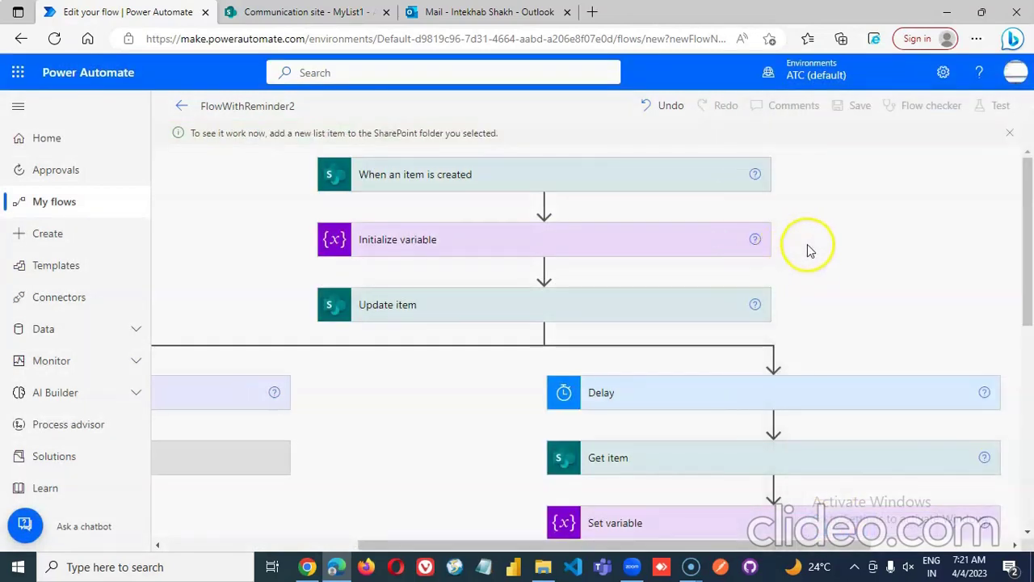
pyautogui.click(307, 11)
pyautogui.click(139, 11)
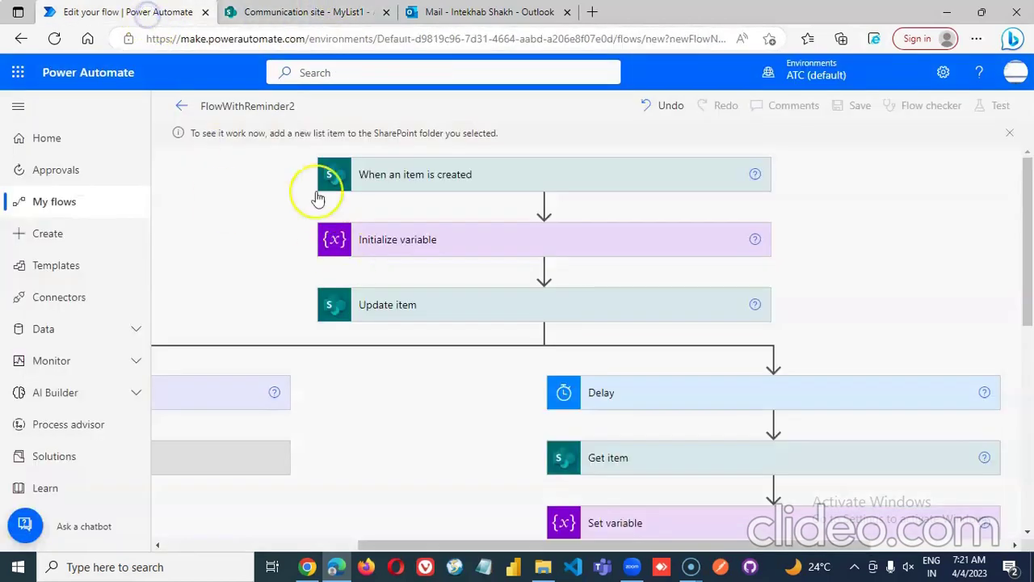
# - Add MyList1 item 'aa' with Country USA, save it, and return to the flow run
pyautogui.click(296, 11)
pyautogui.click(99, 189)
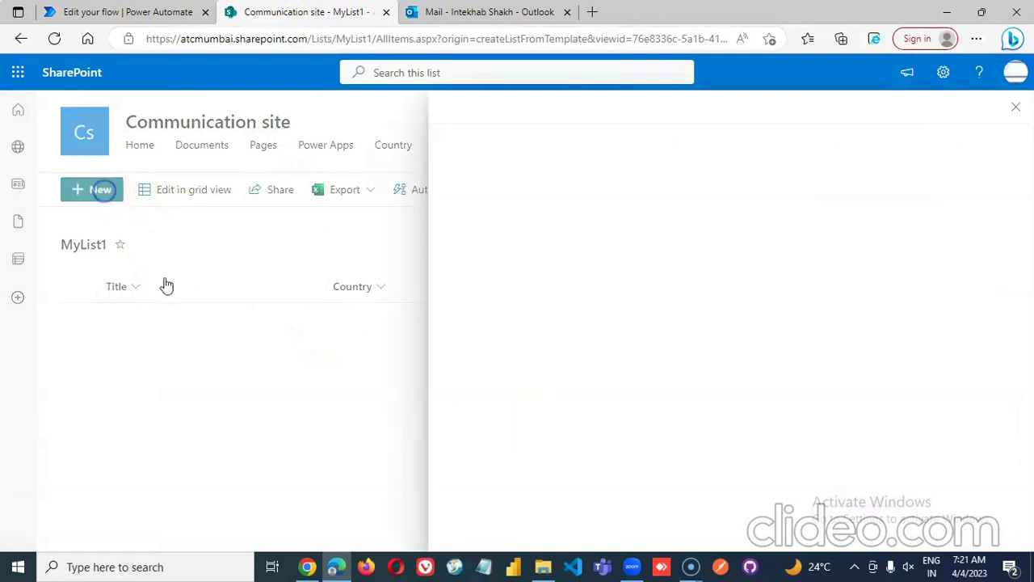
pyautogui.write('aa')
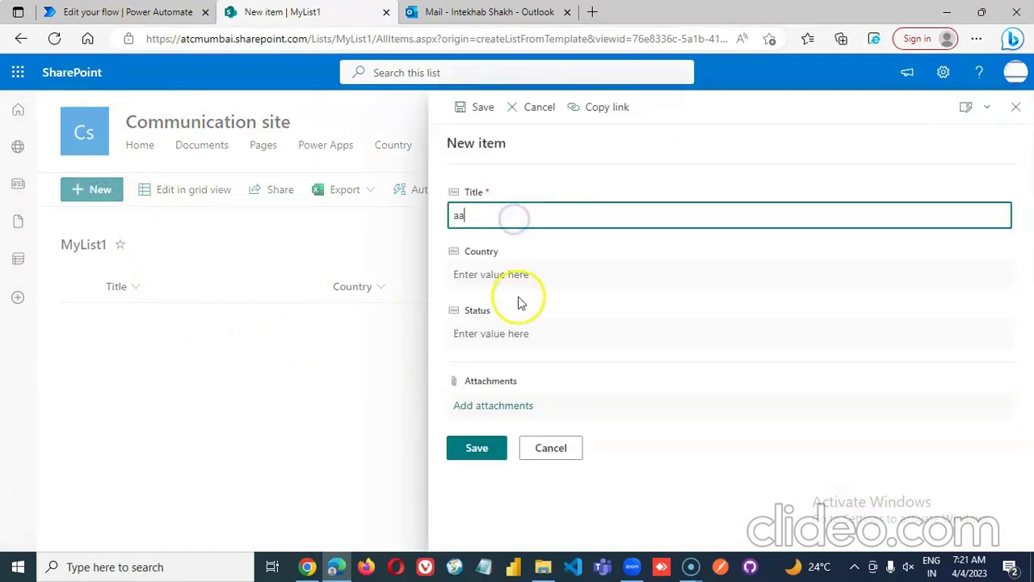
pyautogui.click(510, 275)
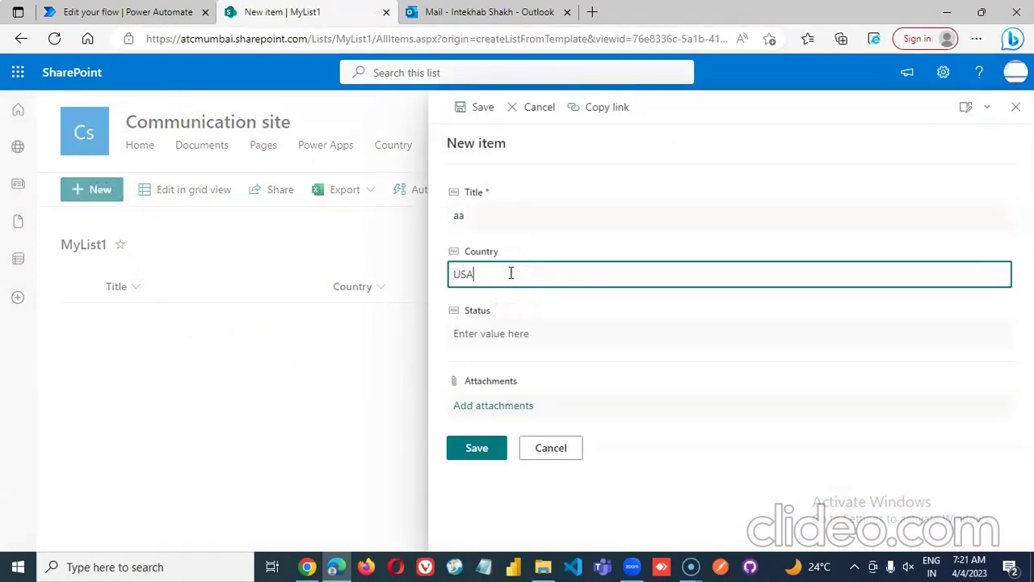
pyautogui.click(526, 337)
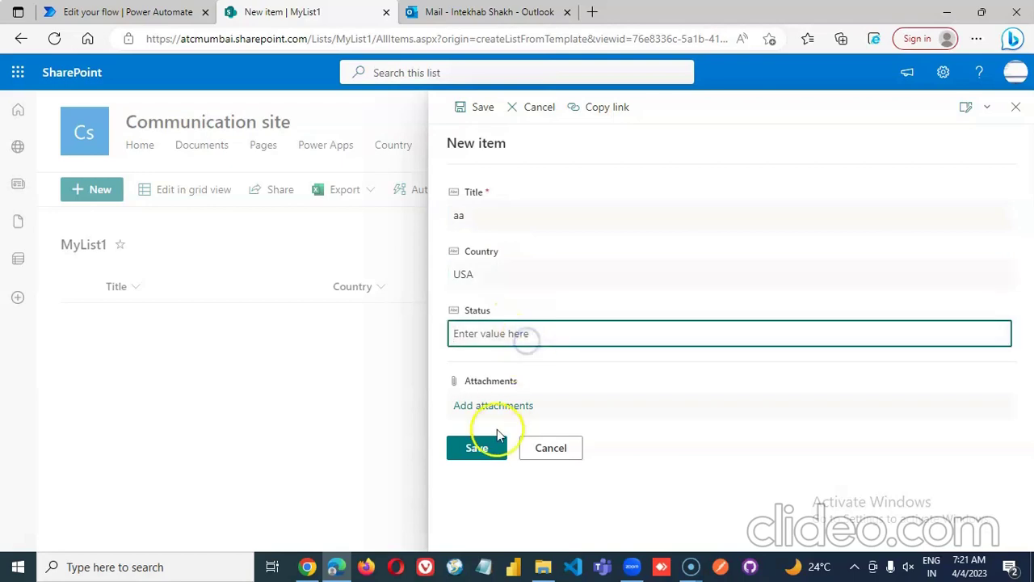
pyautogui.click(477, 448)
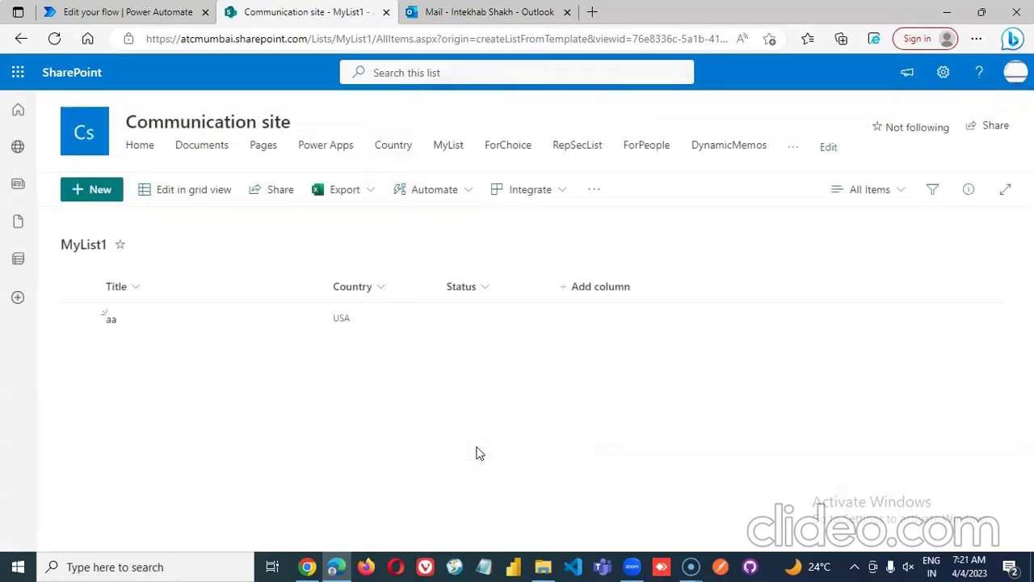
pyautogui.click(51, 39)
pyautogui.click(116, 13)
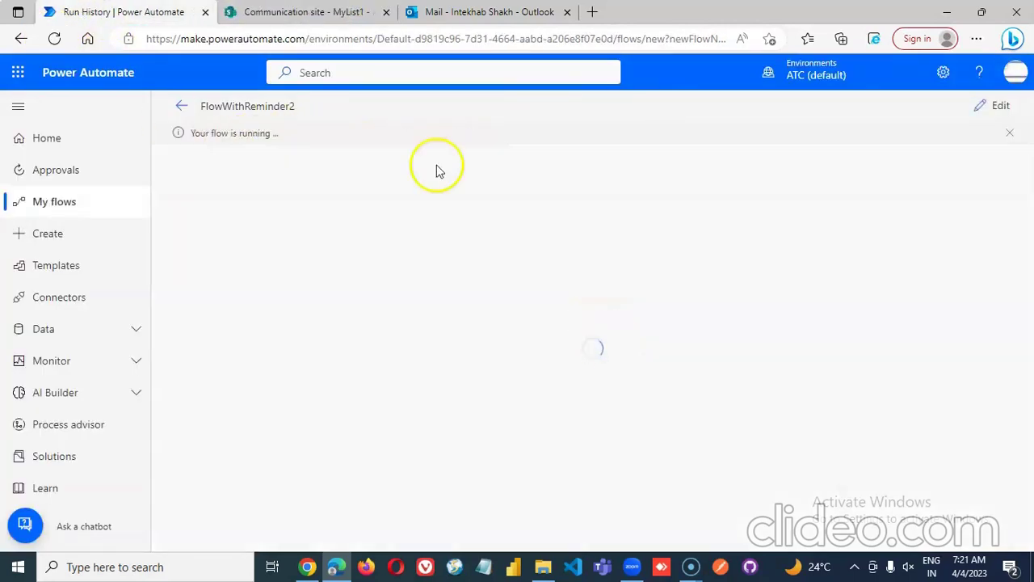
# - Confirm item aa shows InProgress, then scroll the run history to the waiting Delay step
pyautogui.click(293, 14)
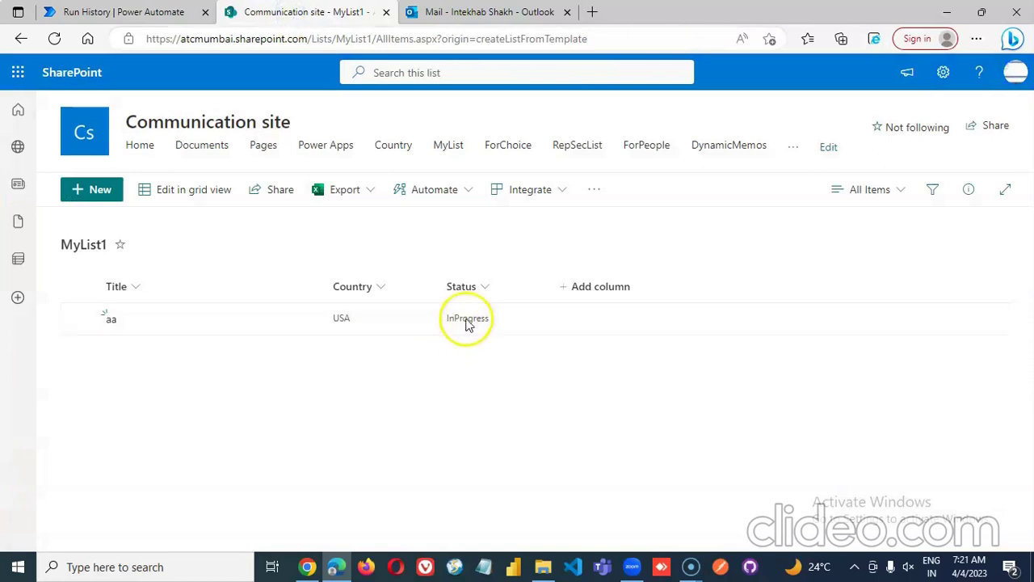
pyautogui.click(125, 12)
pyautogui.scroll(-2, 682, 396)
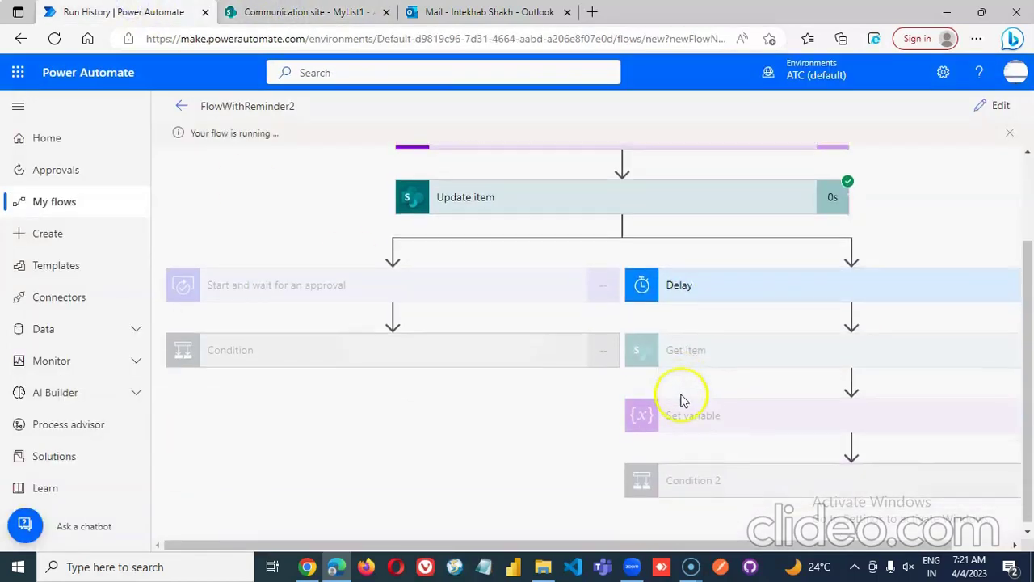
pyautogui.moveTo(684, 543); pyautogui.dragTo(742, 543)
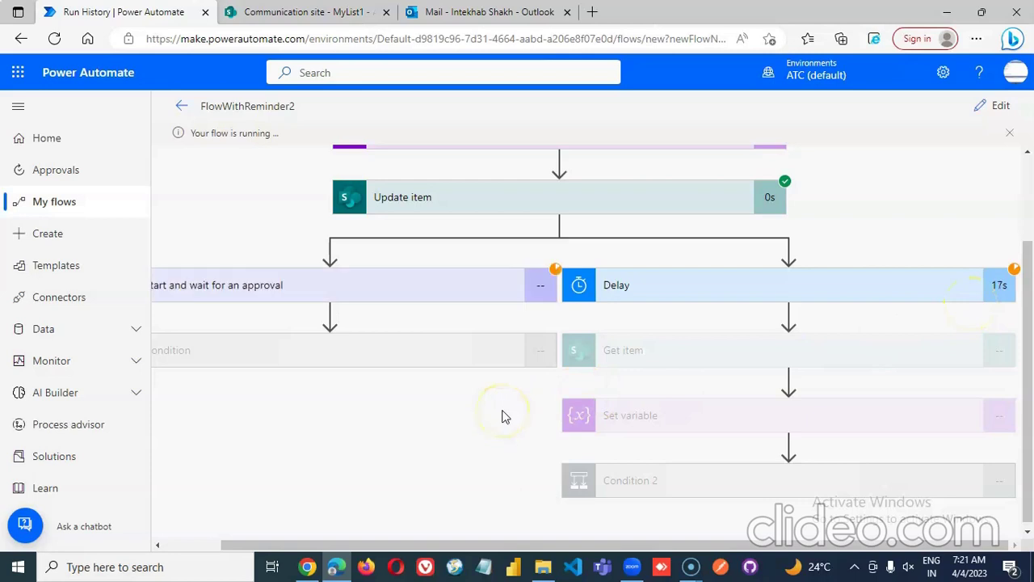
# - Reload the Outlook mailbox and show the Inbox to check for new mail
pyautogui.click(460, 11)
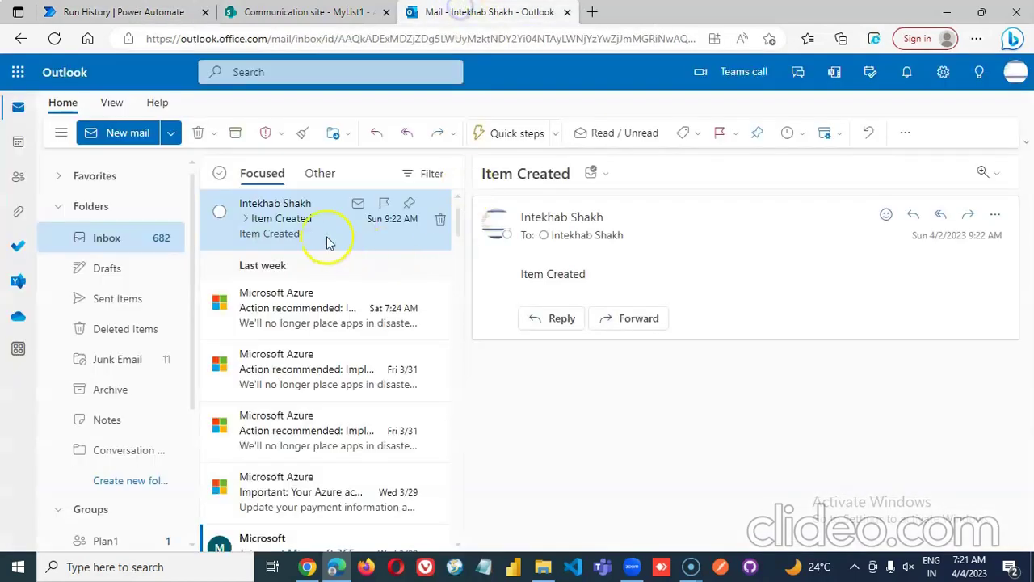
pyautogui.click(57, 39)
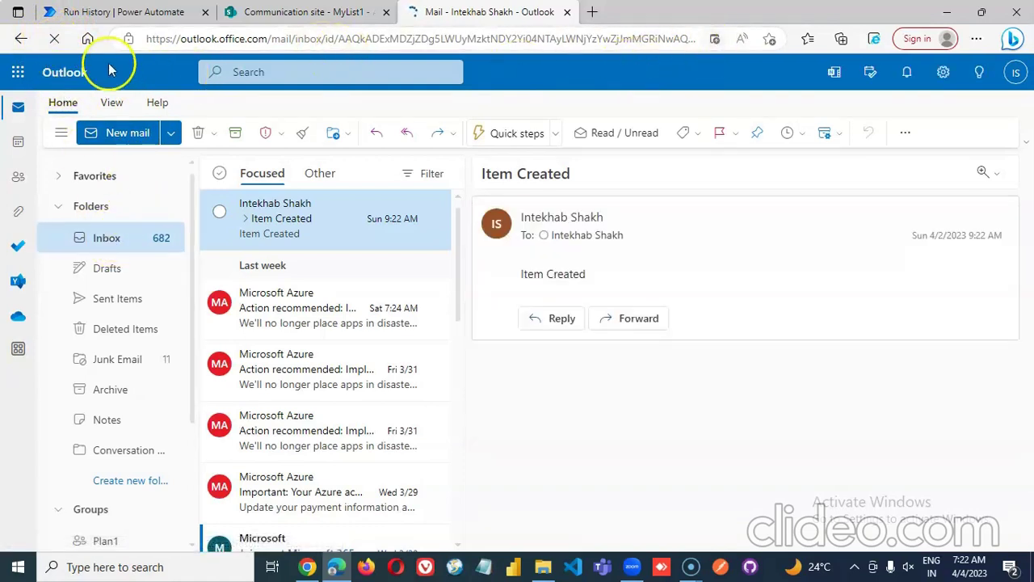
pyautogui.click(198, 40)
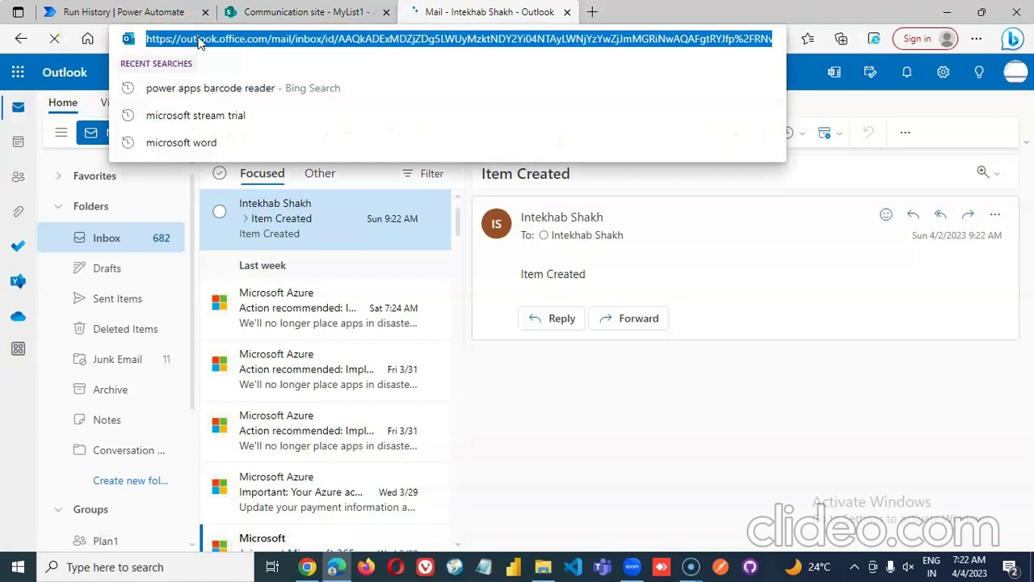
pyautogui.press('End')
pyautogui.click(543, 370)
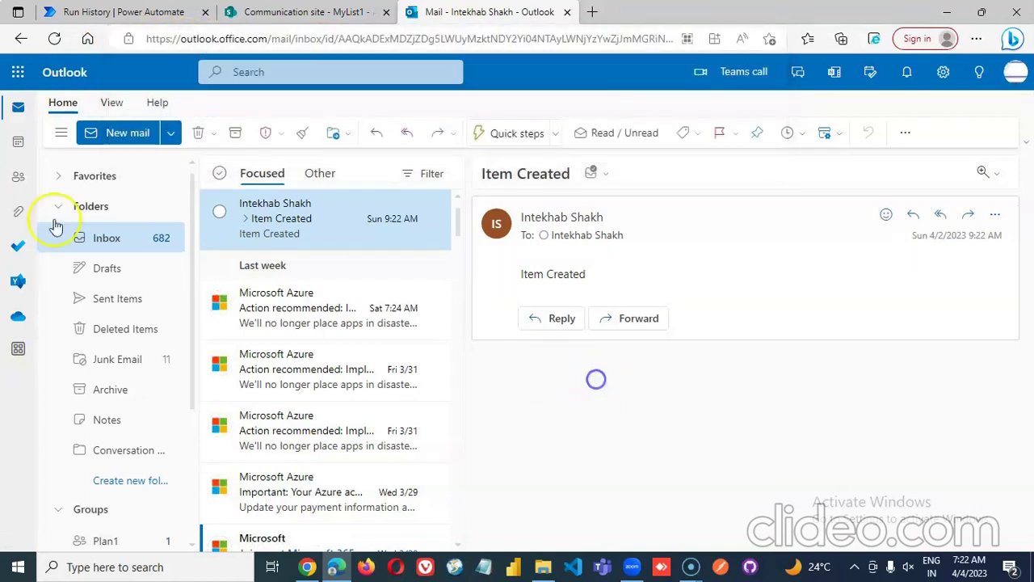
pyautogui.click(119, 236)
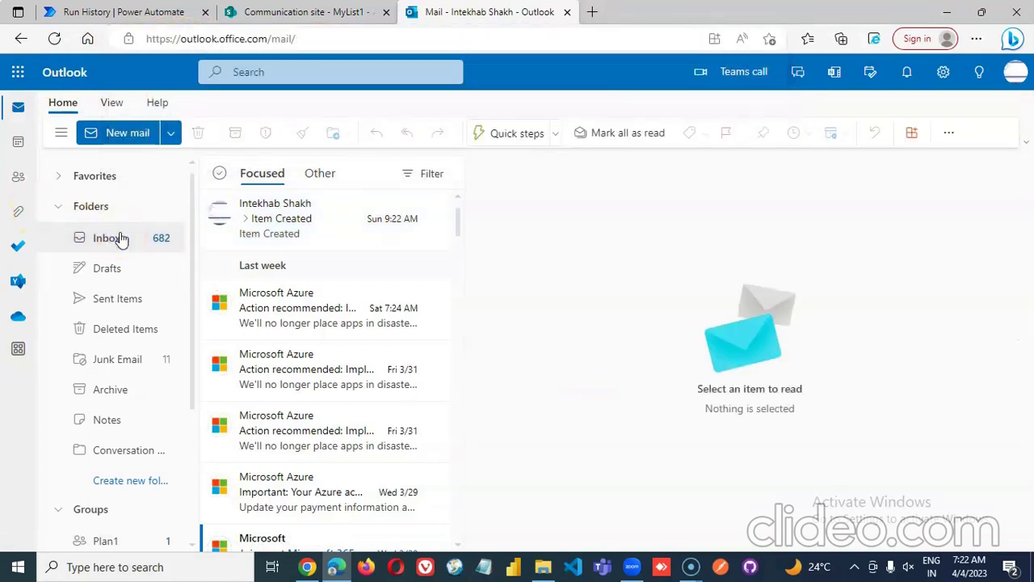
# - Check that item aa is still InProgress and the run's Delay is still waiting
pyautogui.click(277, 12)
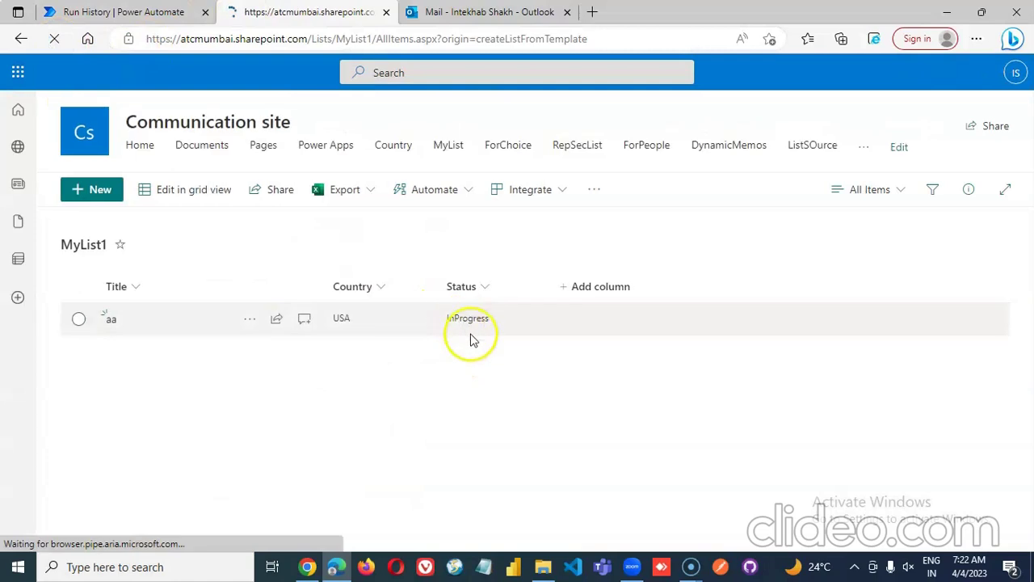
pyautogui.click(89, 12)
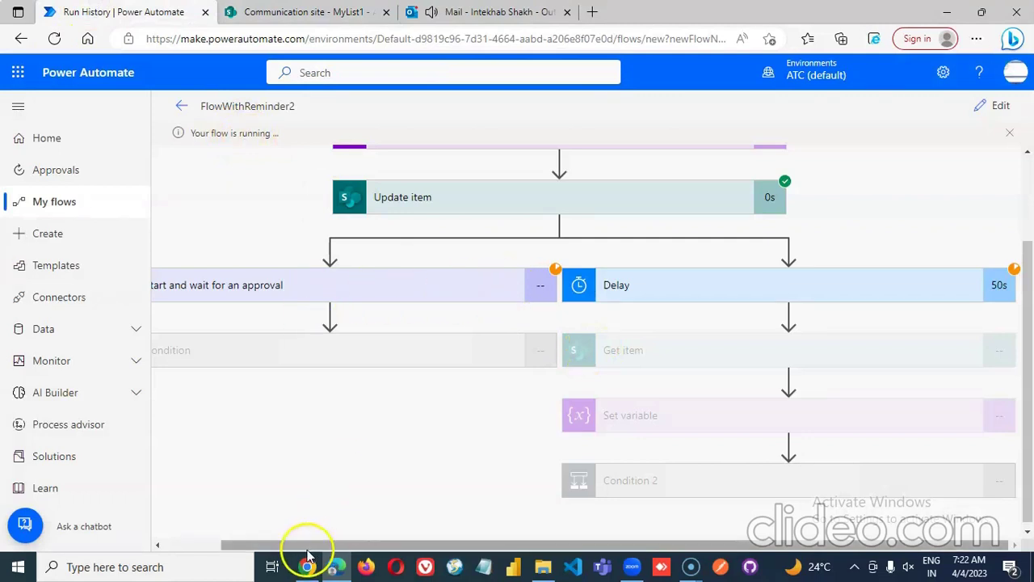
pyautogui.moveTo(301, 546); pyautogui.dragTo(273, 312)
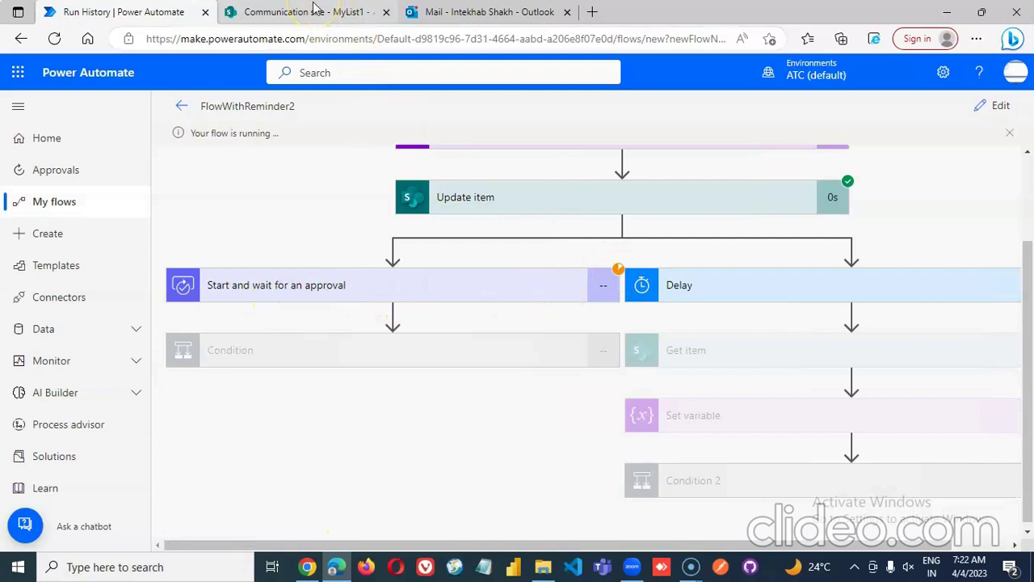
# - Open the Approval Needed email for item aa, choose Approve, and submit
pyautogui.click(456, 10)
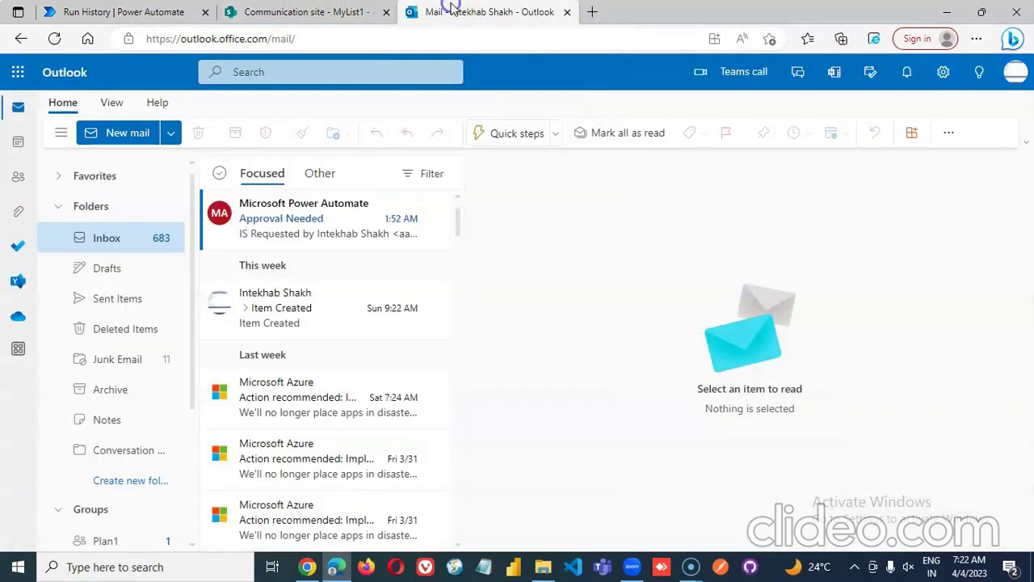
pyautogui.click(321, 215)
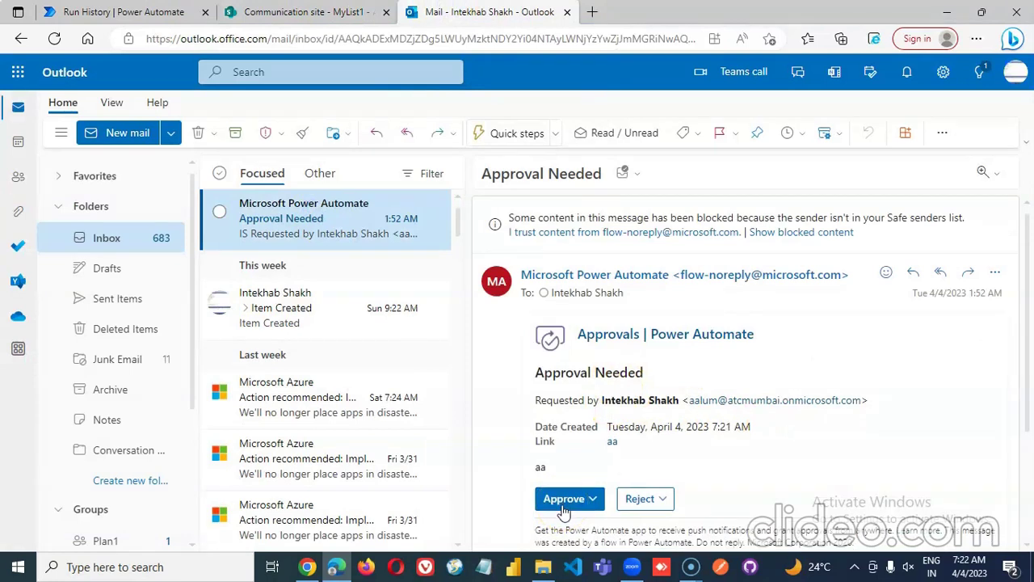
pyautogui.click(564, 499)
pyautogui.click(560, 339)
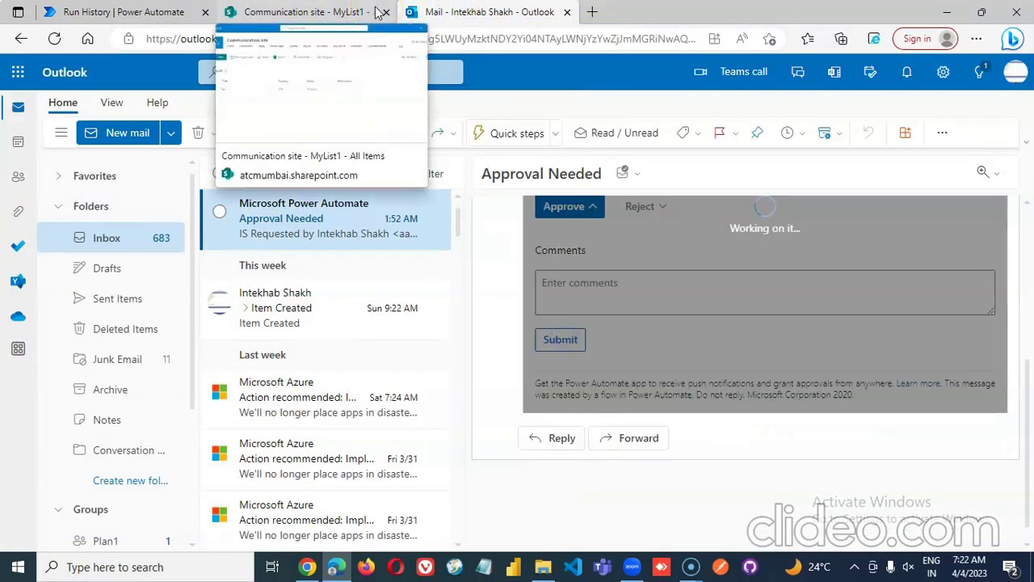
# - Reload MyList1 to see item aa marked Approved, then go back to the run history
pyautogui.click(288, 12)
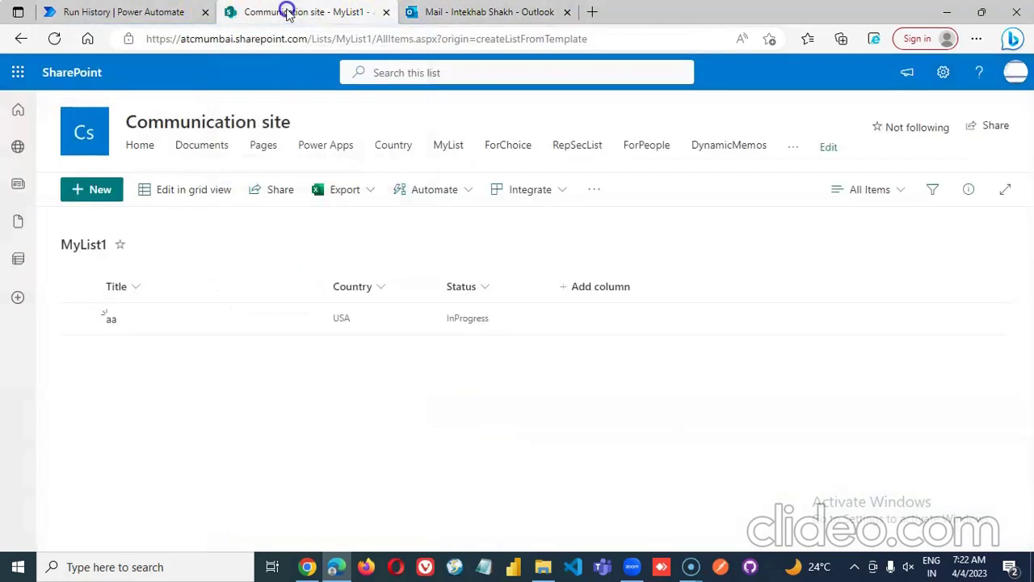
pyautogui.click(55, 39)
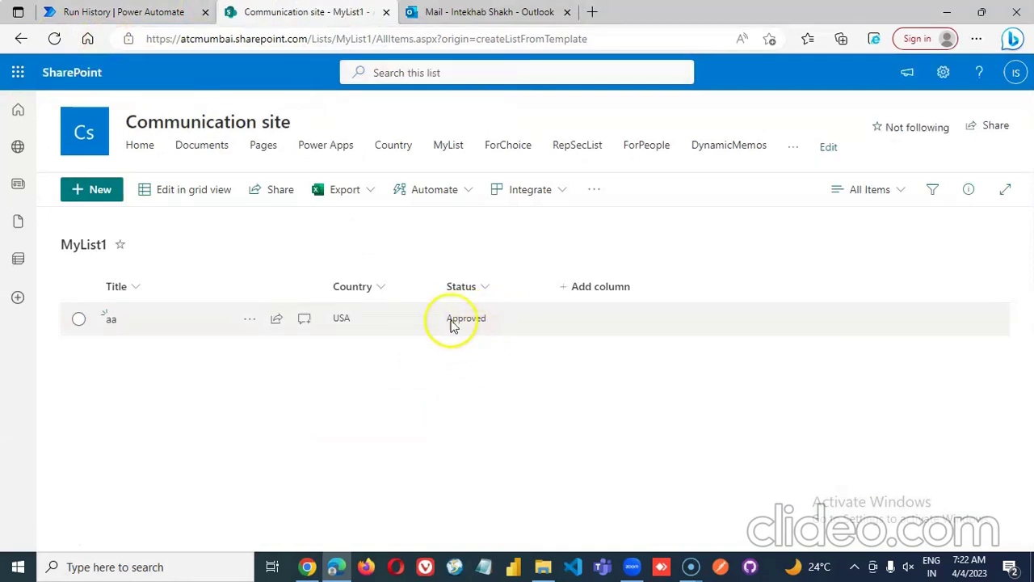
pyautogui.click(139, 13)
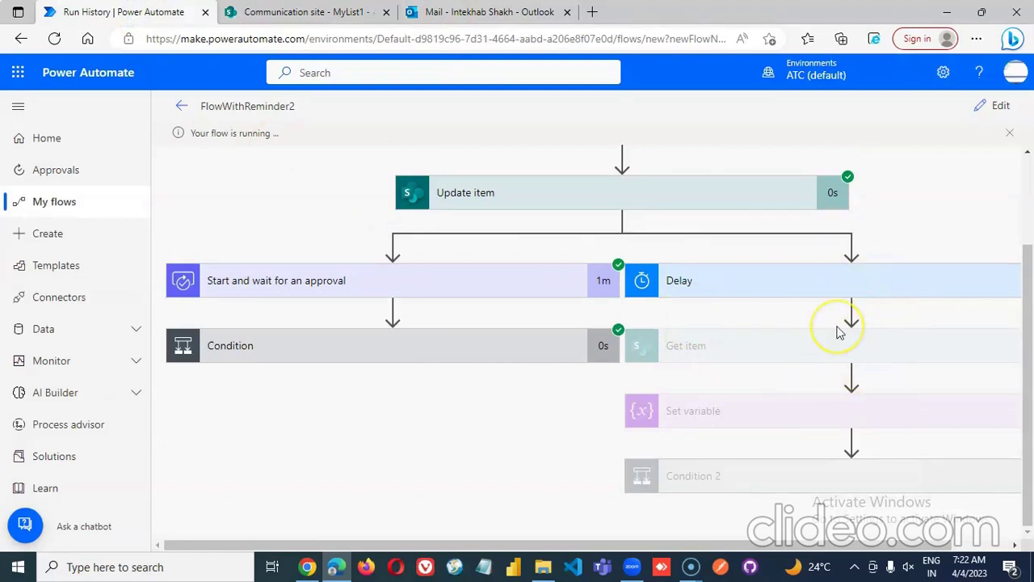
# - Change the Delay action's unit to Second and count to 30, then save FlowWithReminder2
pyautogui.click(997, 108)
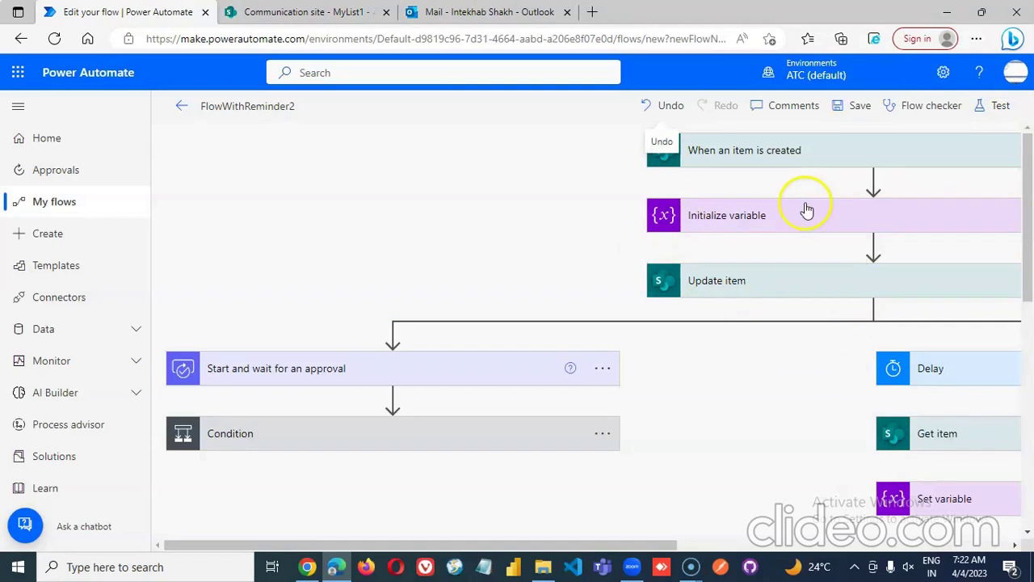
pyautogui.click(950, 376)
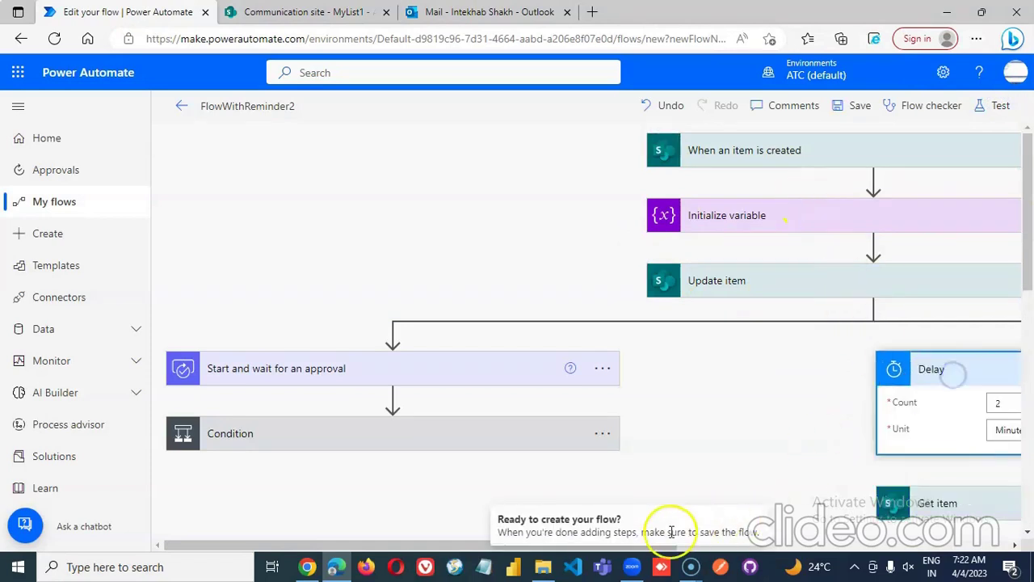
pyautogui.moveTo(397, 548); pyautogui.dragTo(720, 546)
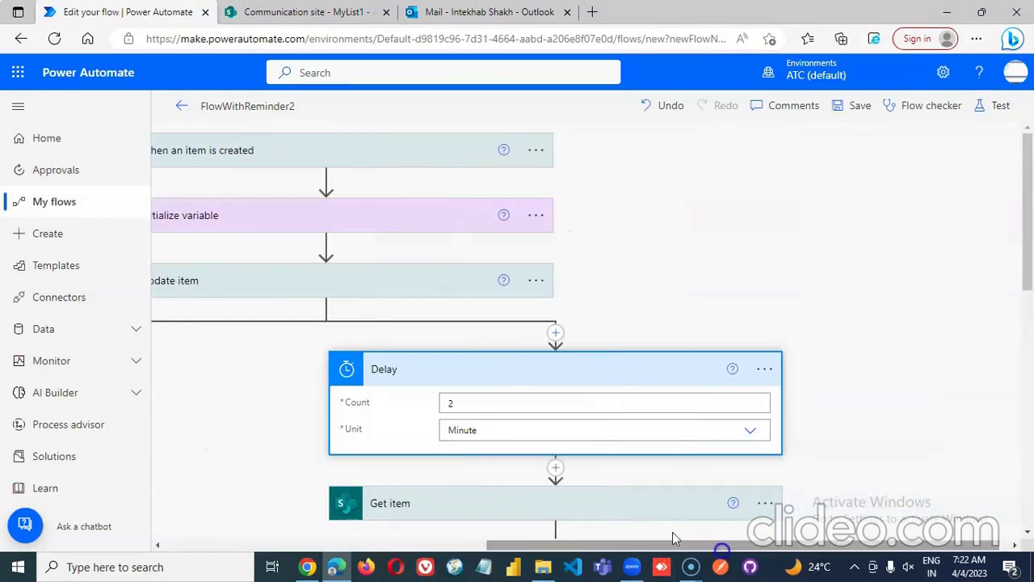
pyautogui.click(489, 453)
pyautogui.click(492, 429)
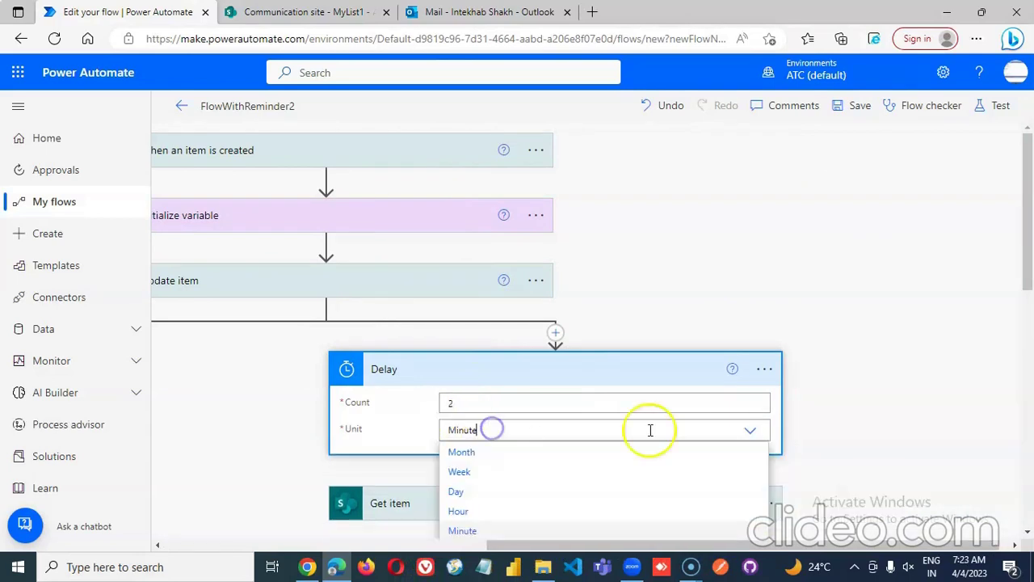
pyautogui.scroll(-3, 479, 529)
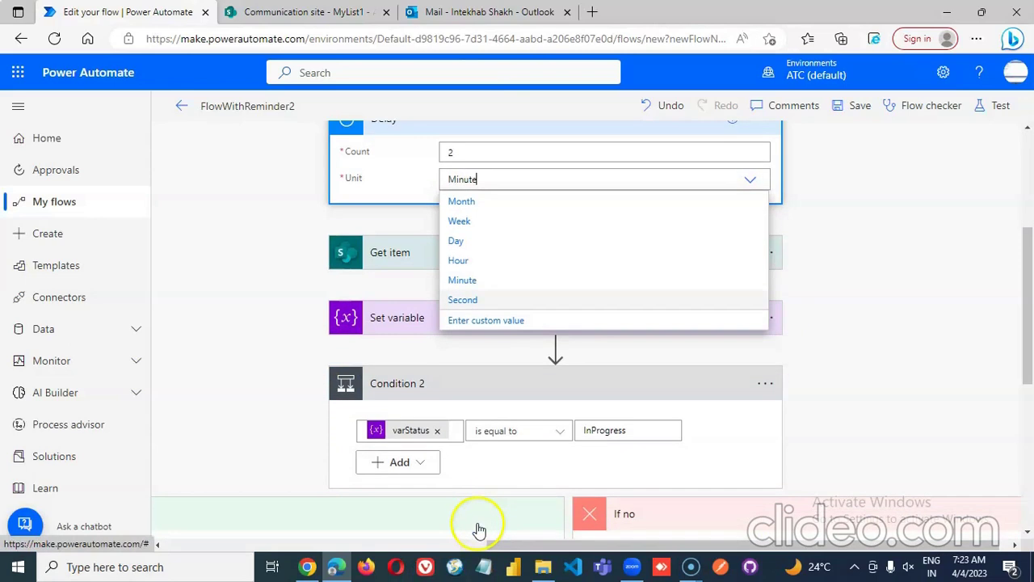
pyautogui.click(476, 301)
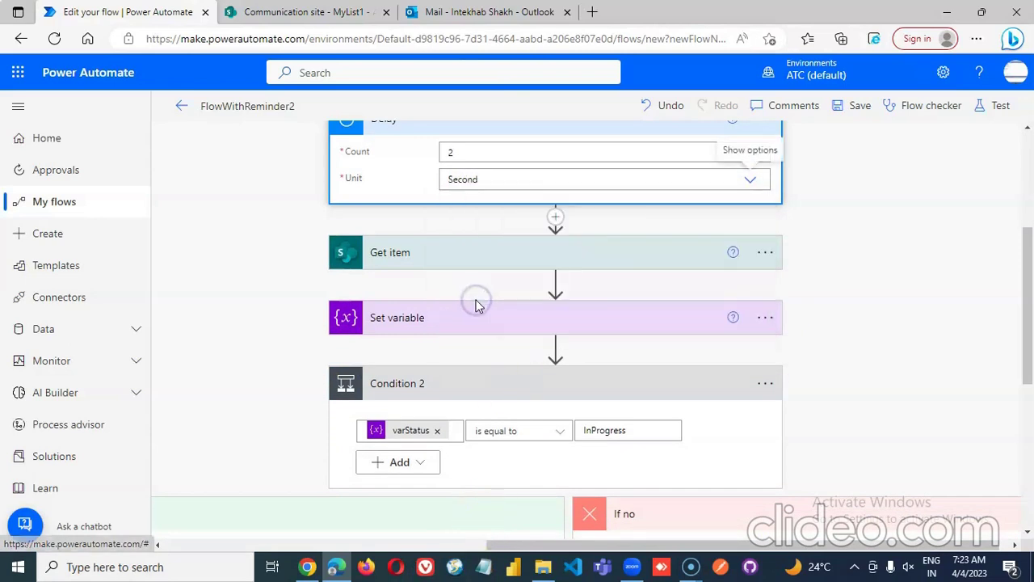
pyautogui.click(410, 152)
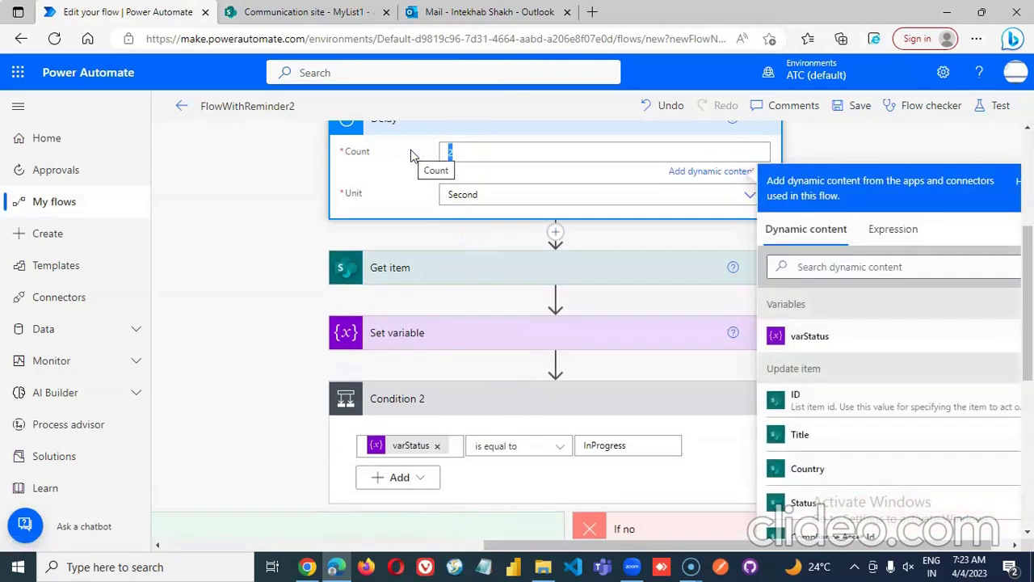
pyautogui.write('15')
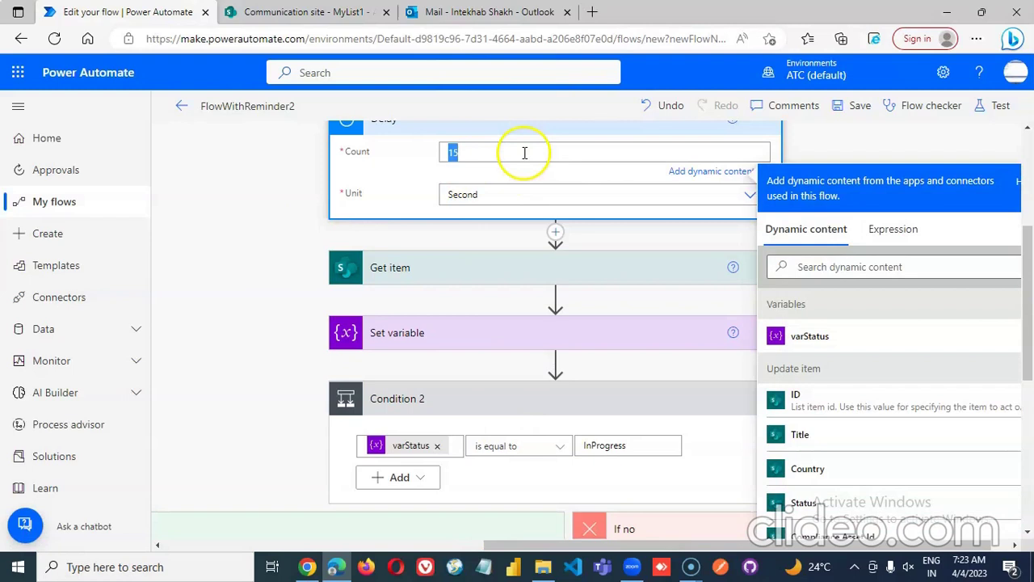
pyautogui.write('30')
pyautogui.click(862, 108)
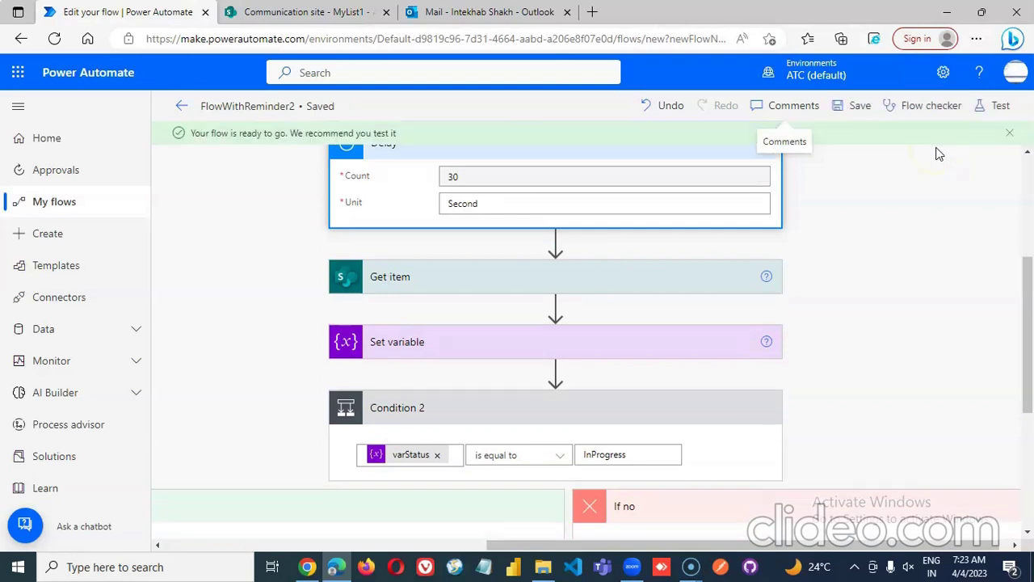
# - Launch another manual test run of the updated FlowWithReminder2
pyautogui.click(1002, 110)
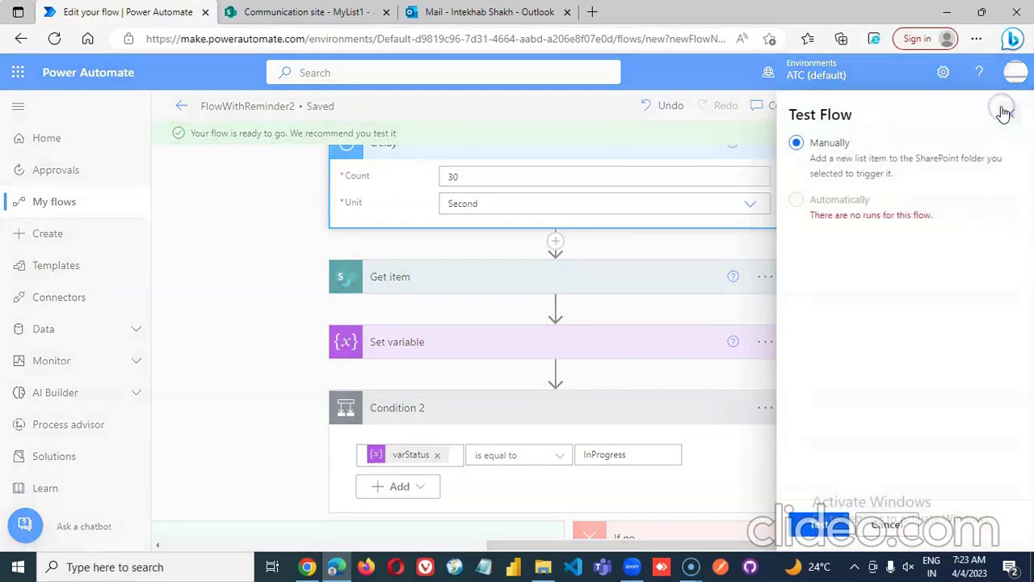
pyautogui.click(821, 527)
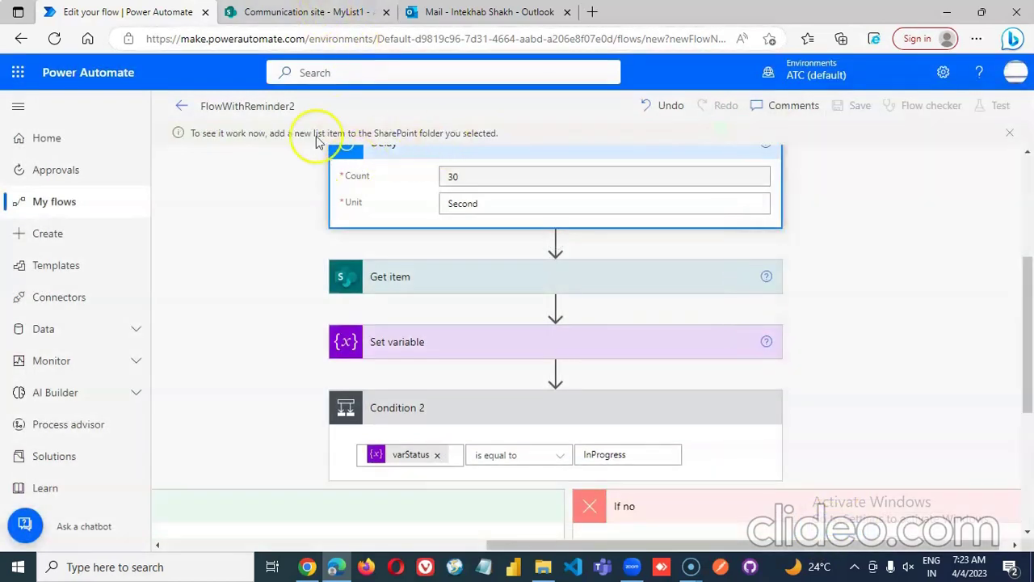
# - Add MyList1 item 'bb' with Country Canada and save it
pyautogui.click(323, 14)
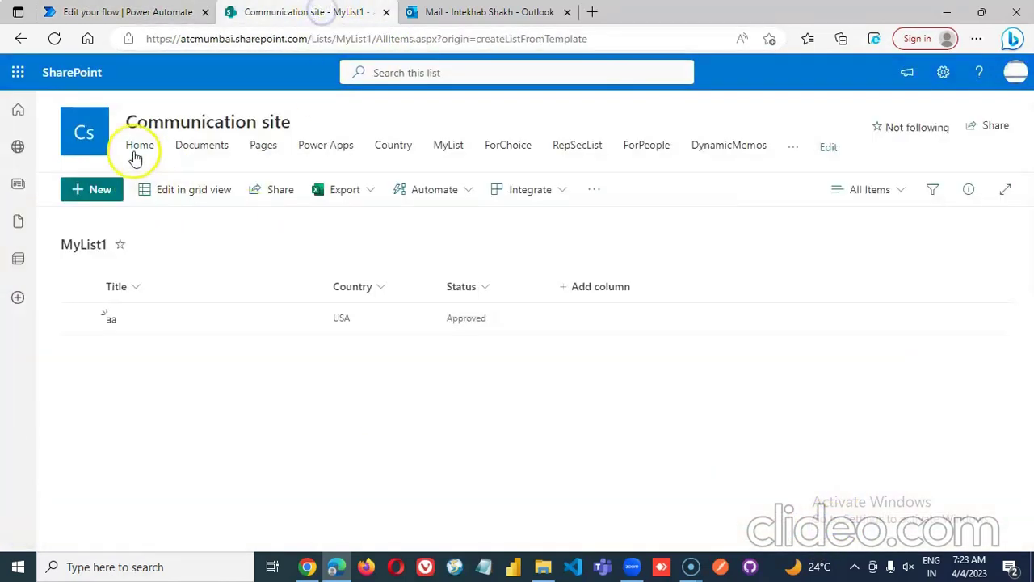
pyautogui.click(99, 192)
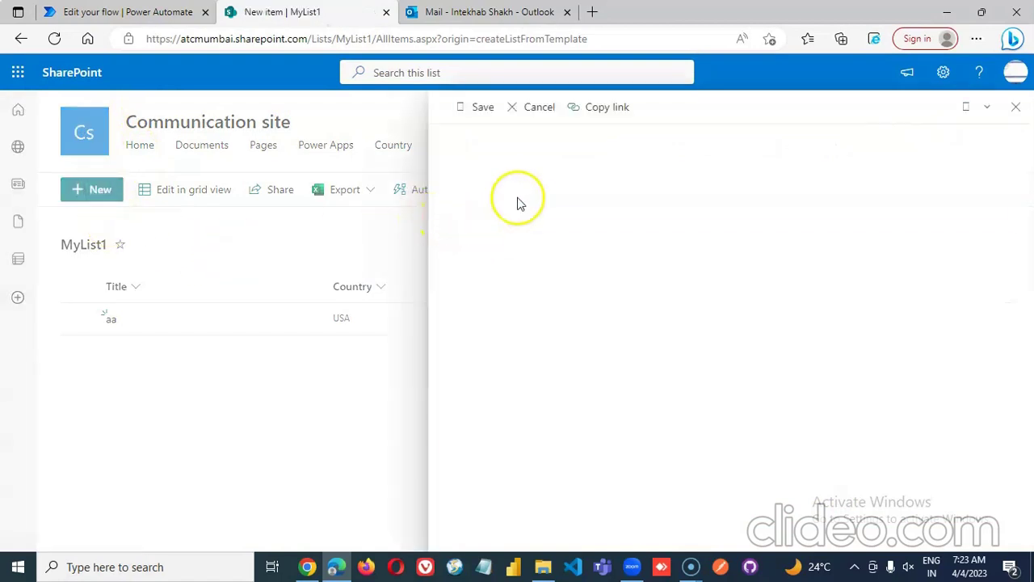
pyautogui.write('bb')
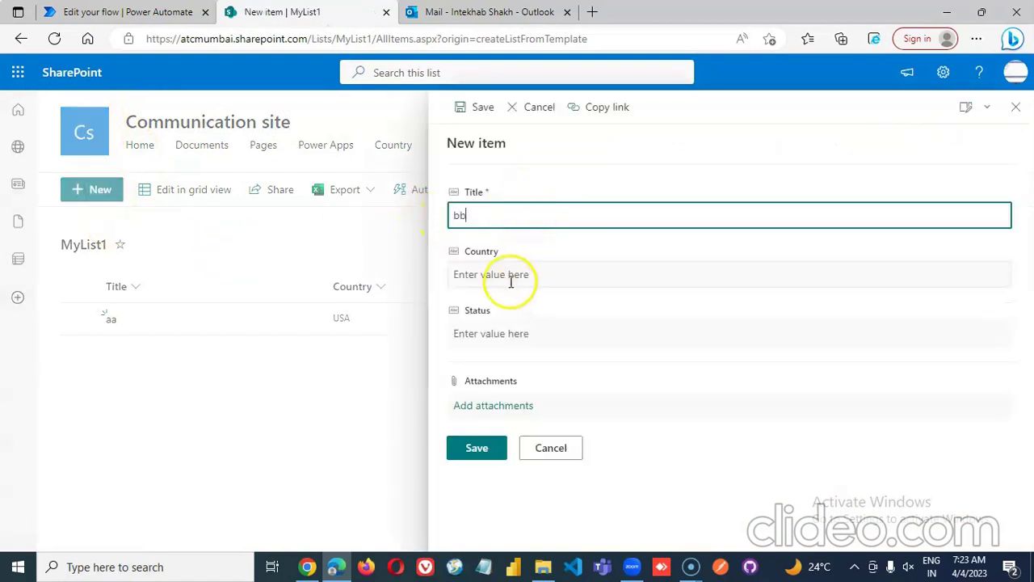
pyautogui.click(508, 277)
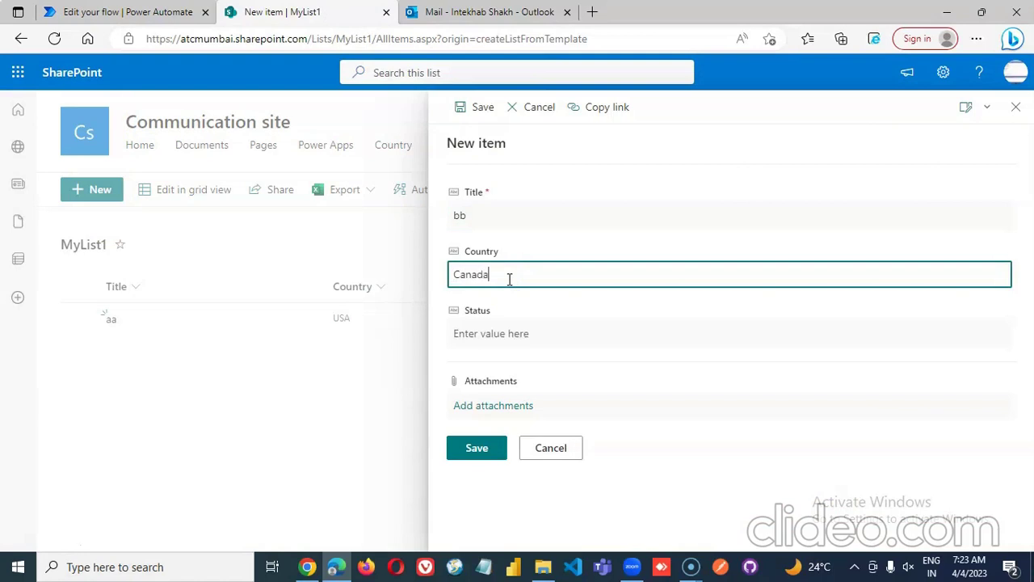
pyautogui.click(476, 445)
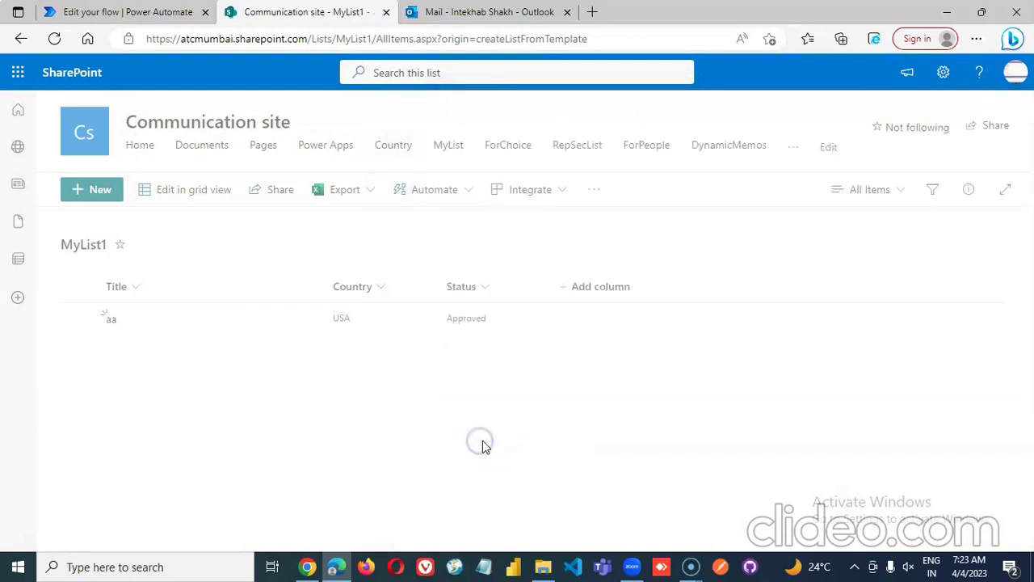
# - Reload MyList1 to confirm item bb is InProgress and check the flow run
pyautogui.click(159, 13)
pyautogui.click(316, 12)
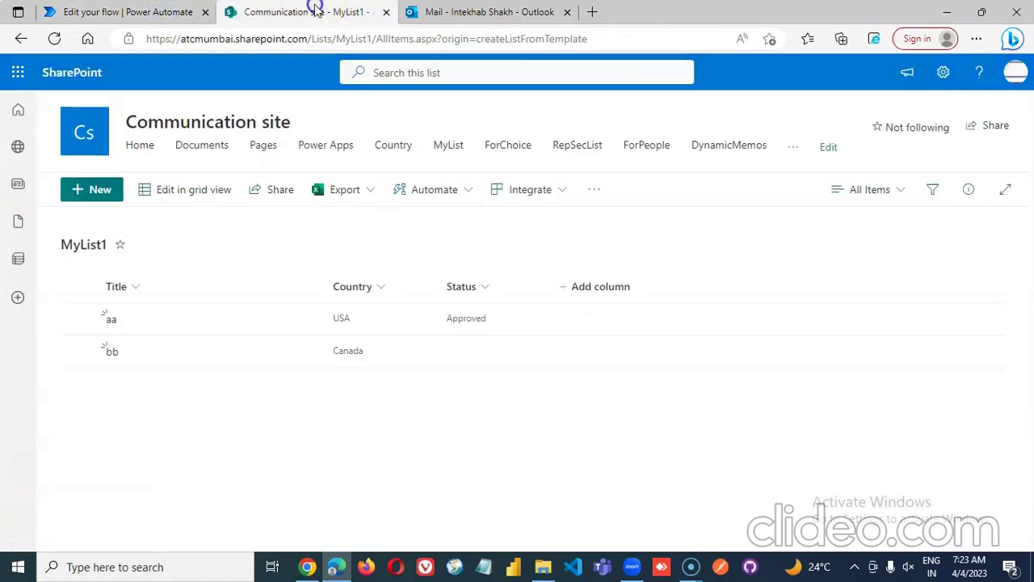
pyautogui.click(54, 39)
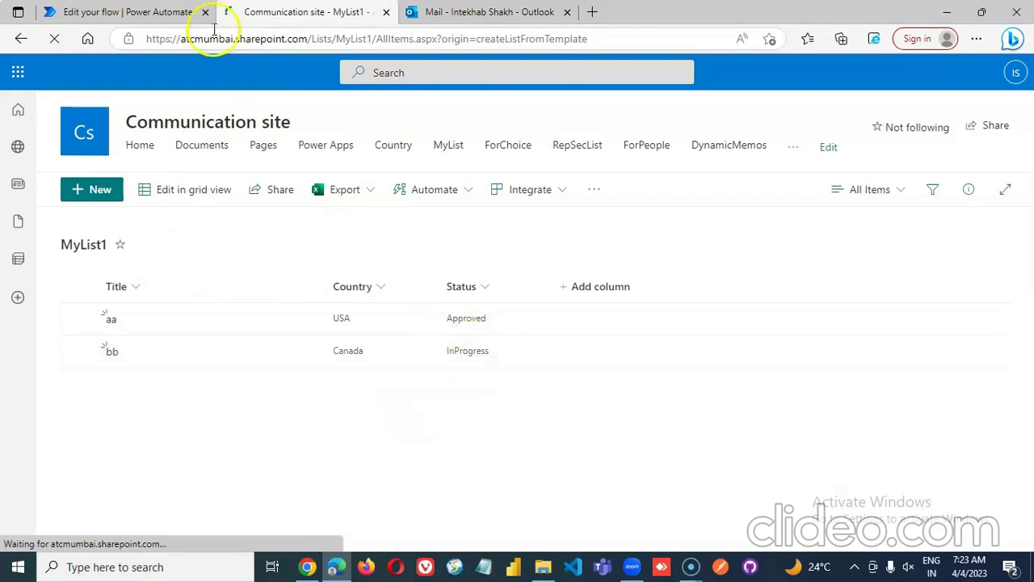
pyautogui.click(146, 12)
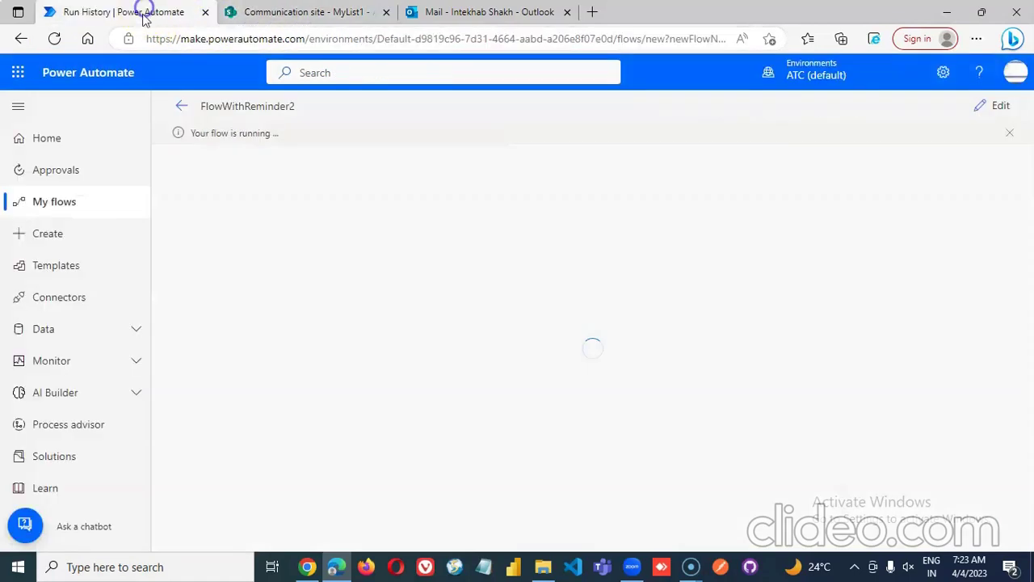
# - Look over the Item Created and Approval Needed emails in Outlook, then return to run history
pyautogui.click(476, 13)
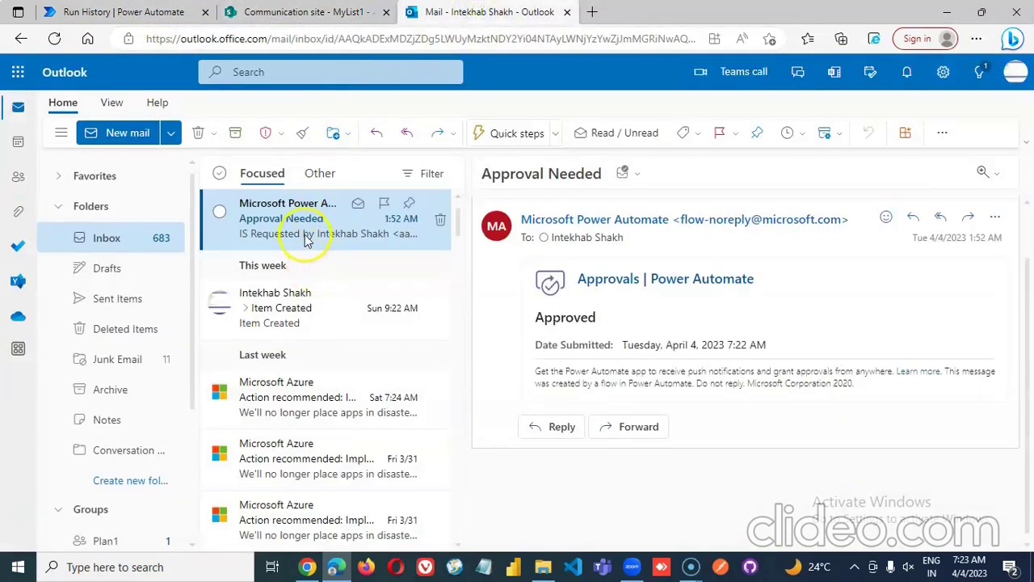
pyautogui.click(306, 305)
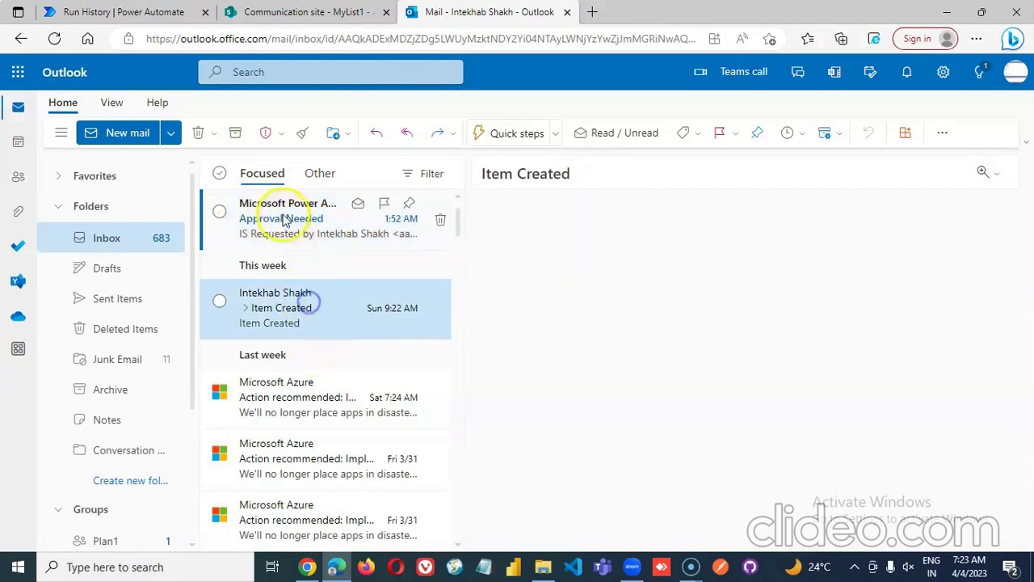
pyautogui.click(283, 220)
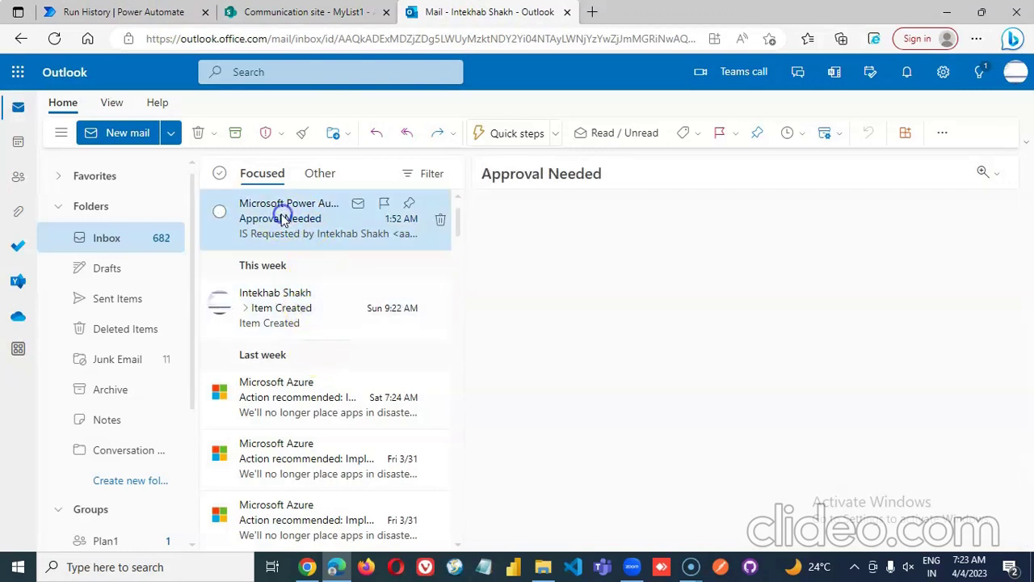
pyautogui.click(117, 13)
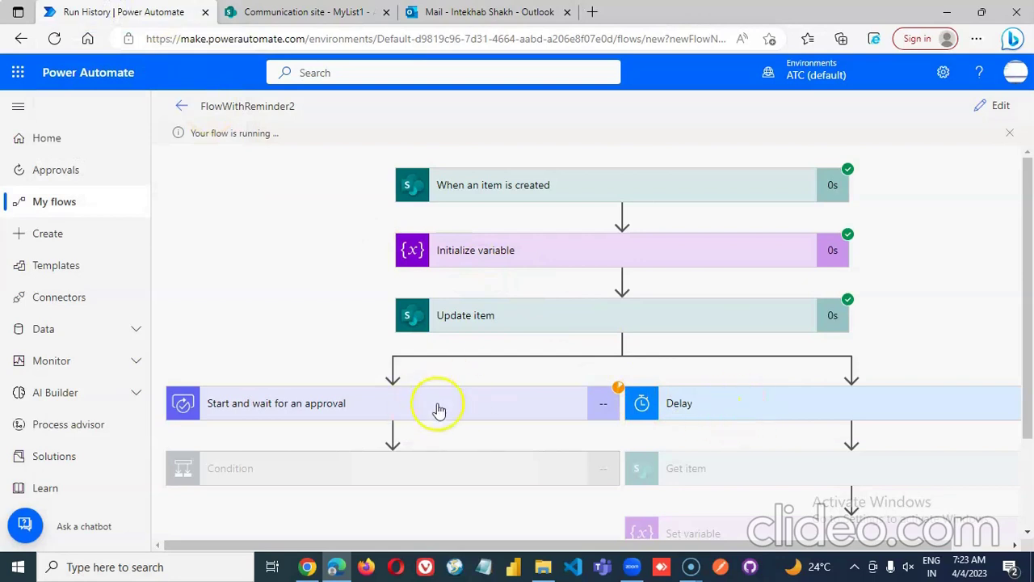
# - Scroll the run diagram to watch the Delay timer reach 24s with approval still pending
pyautogui.moveTo(438, 543); pyautogui.dragTo(500, 544)
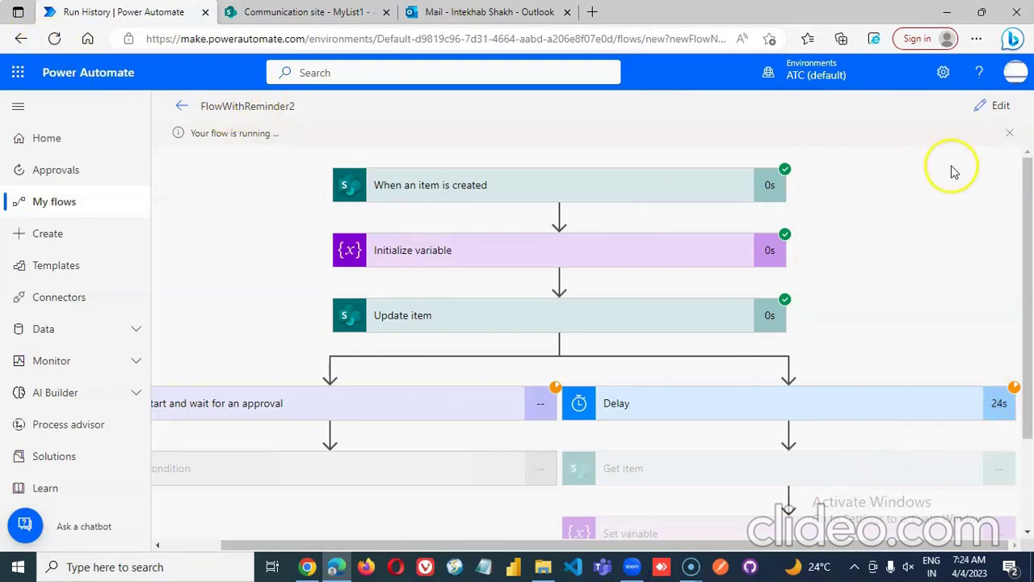
pyautogui.scroll(-3, 922, 429)
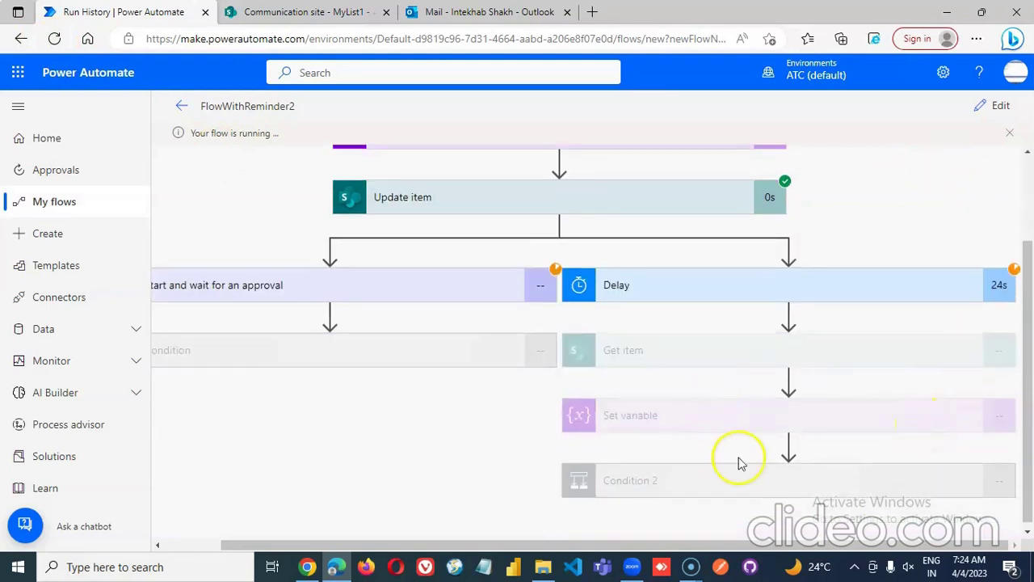
# - Open the new First Reminder and Approval Needed emails for bb in the Outlook inbox
pyautogui.click(444, 11)
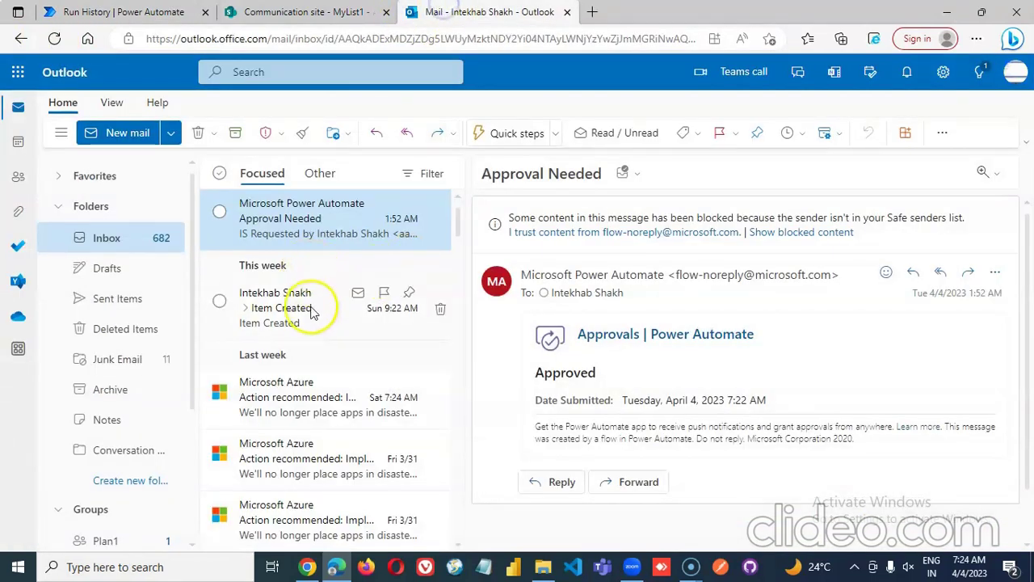
pyautogui.click(307, 307)
pyautogui.click(289, 222)
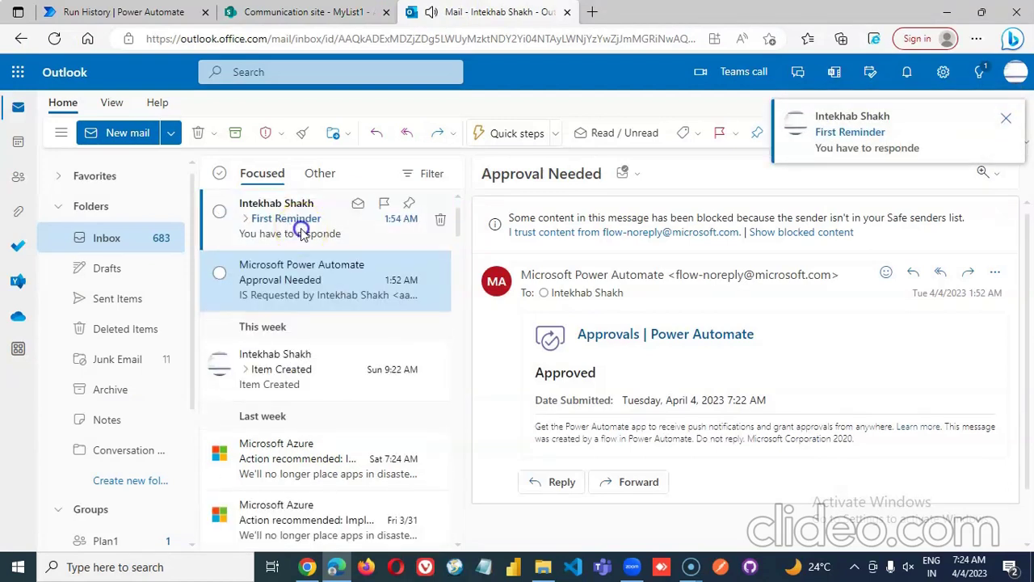
pyautogui.click(302, 230)
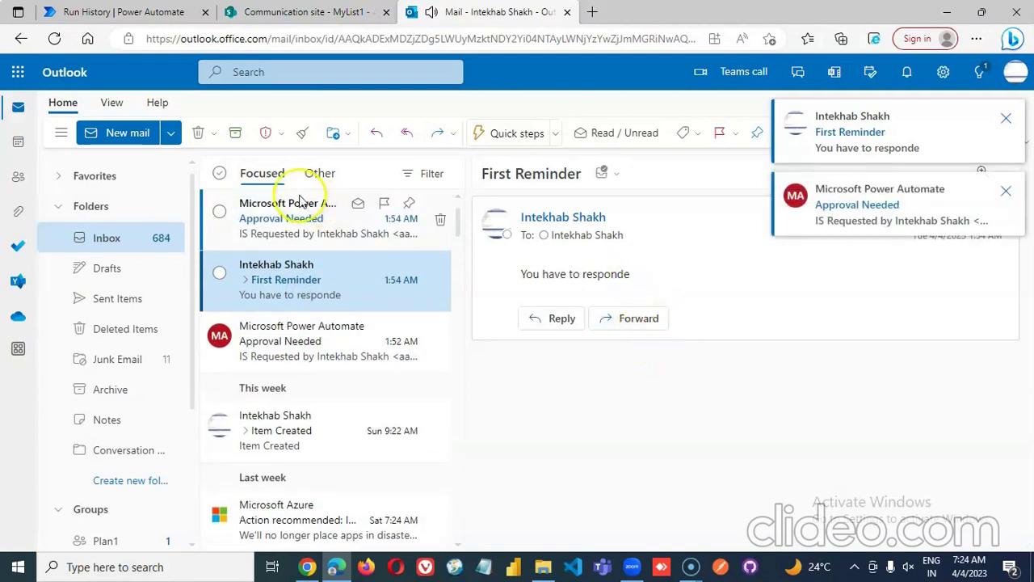
pyautogui.click(299, 212)
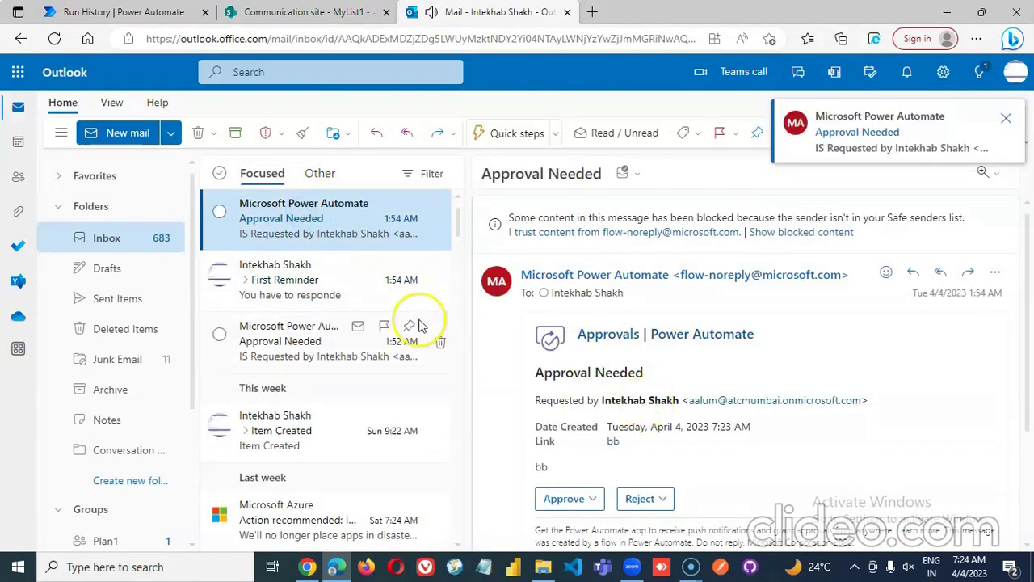
pyautogui.click(296, 271)
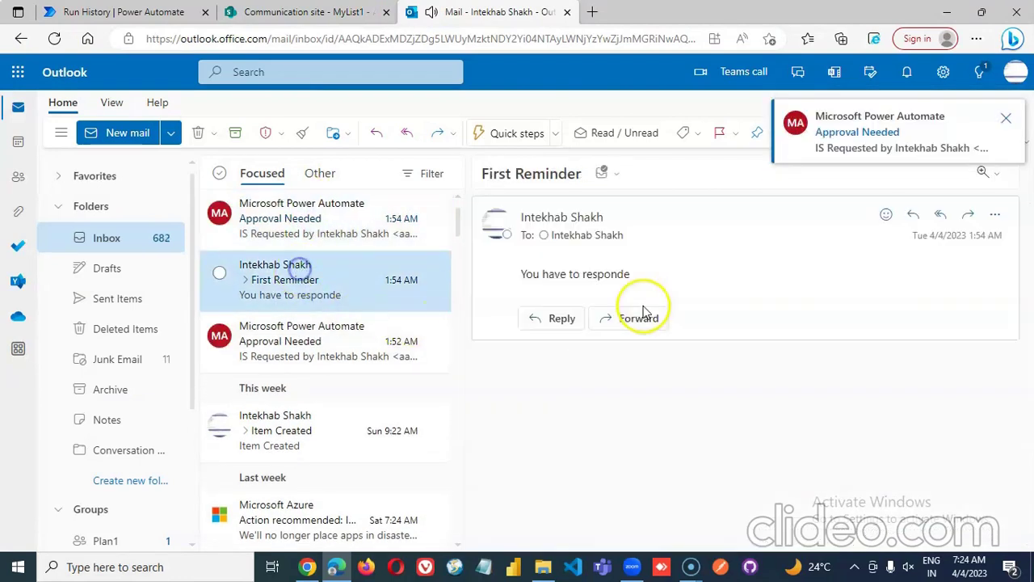
# - Reload the MyList1 SharePoint list to confirm bb is still InProgress
pyautogui.click(109, 12)
pyautogui.click(303, 11)
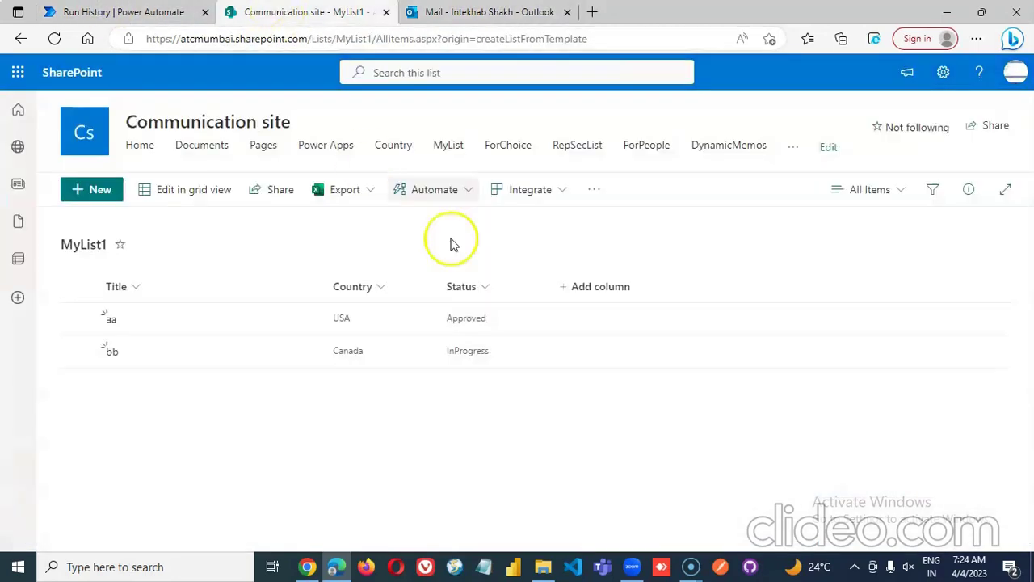
pyautogui.click(54, 38)
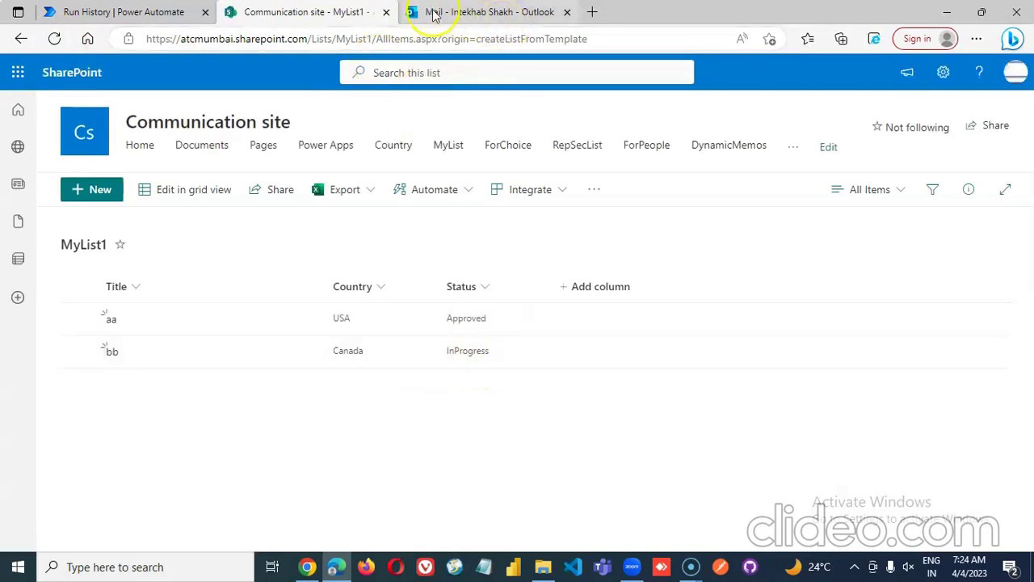
# - Expand the Delay step in the flow's run history to verify its 30-second input
pyautogui.click(477, 12)
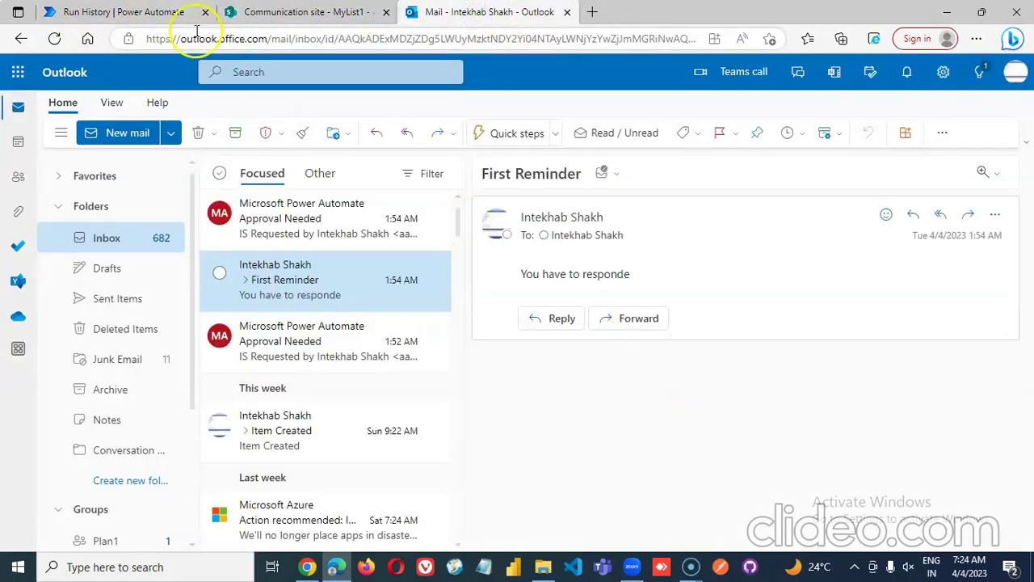
pyautogui.click(174, 12)
pyautogui.click(685, 292)
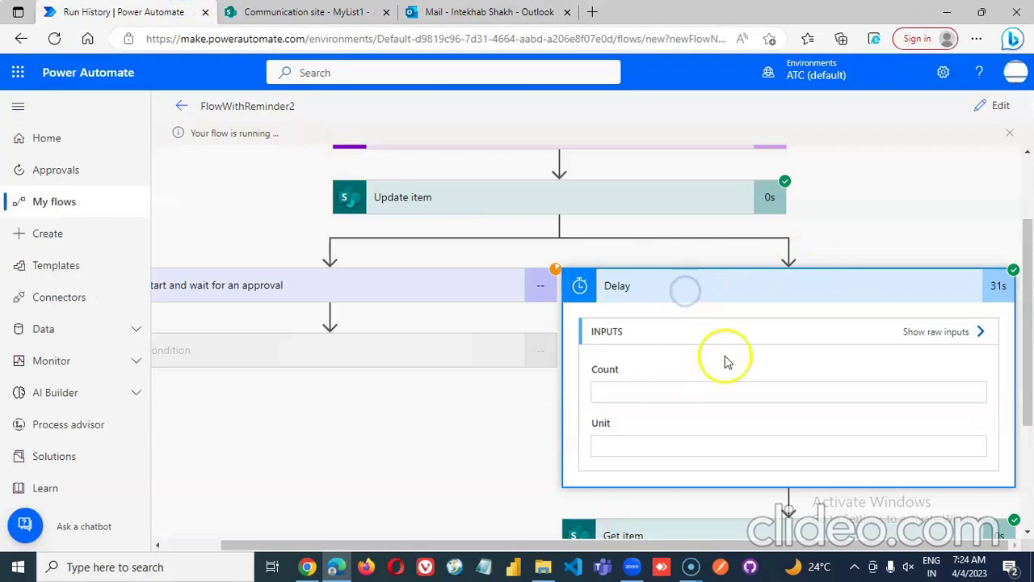